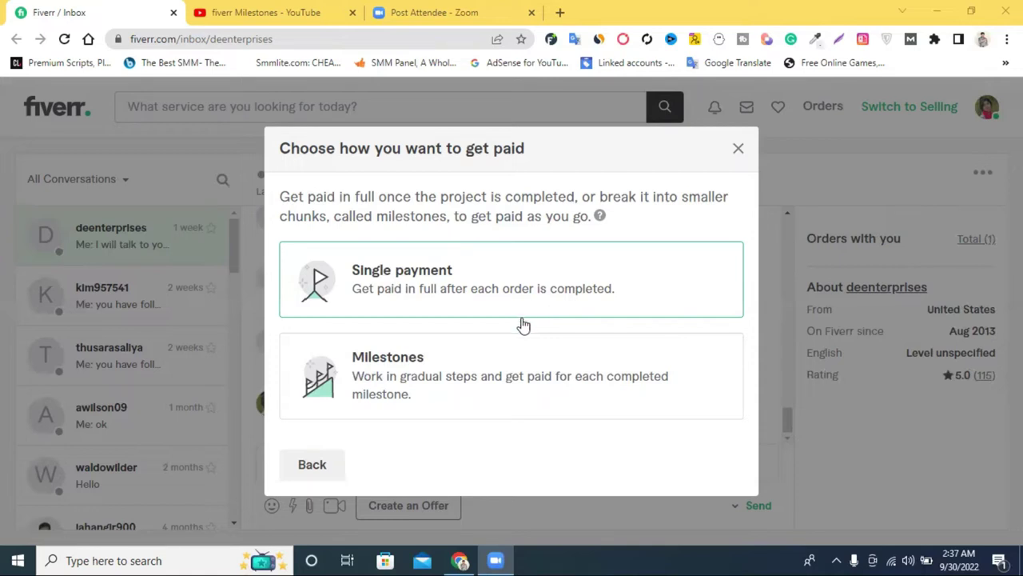
Start a single-payment offer for the YouTube video ads gig, examine its revisions, delivery, price and expiry options, and return to gig selection.
left_click(736, 150)
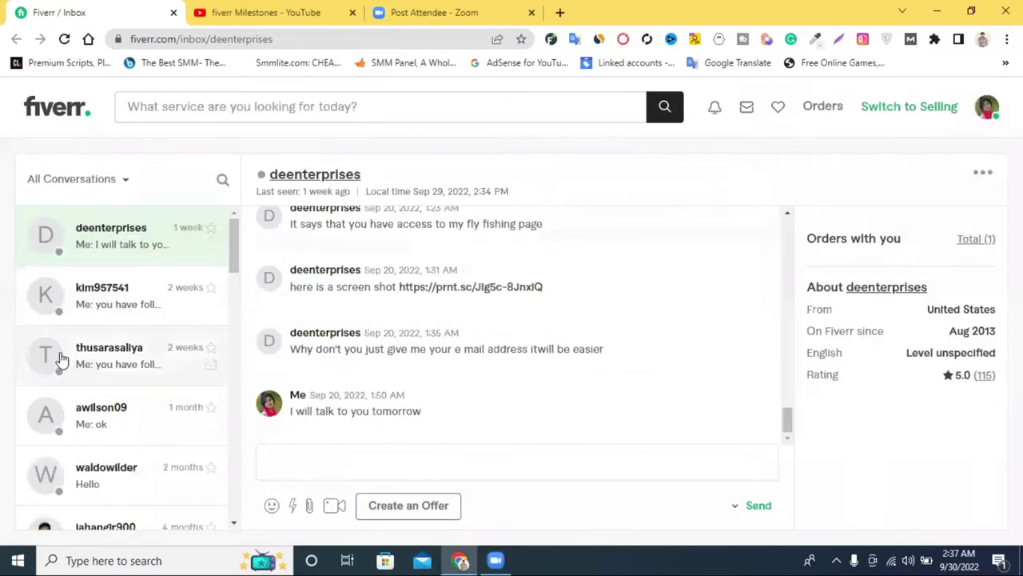
scroll(87, 361, "down", 10)
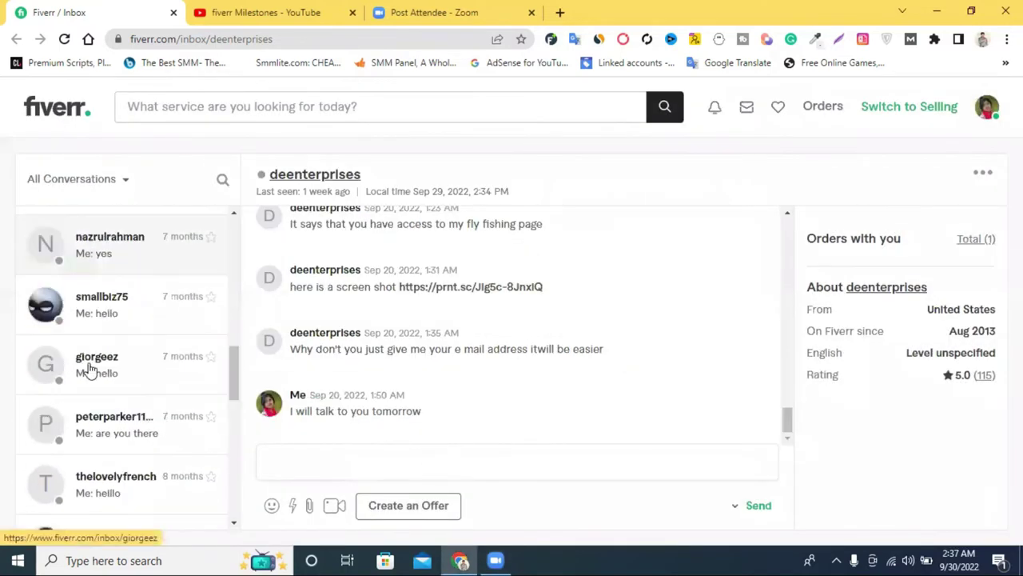
left_click(406, 510)
scroll(512, 336, "down", 1)
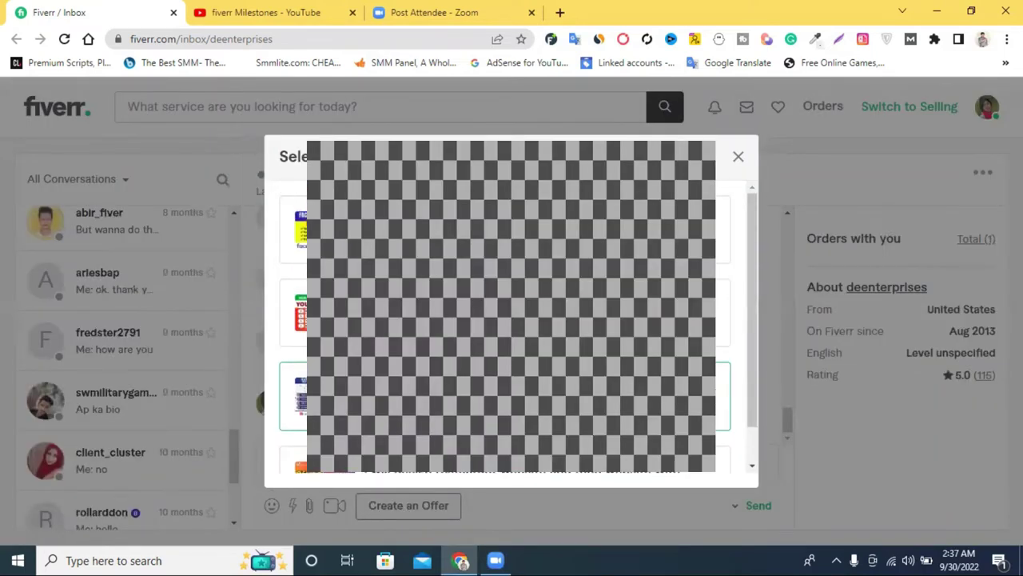
left_click(511, 311)
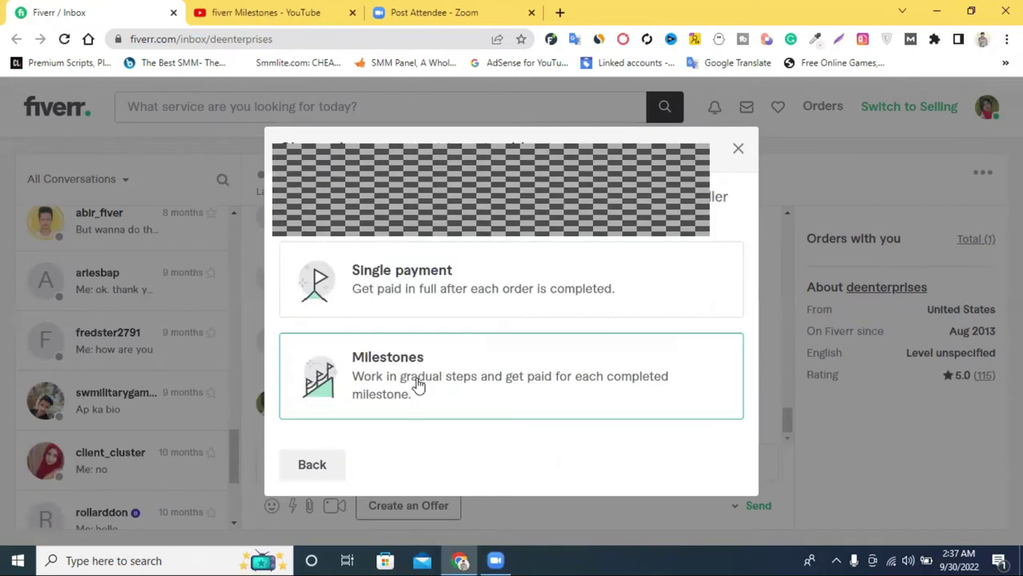
left_click(442, 289)
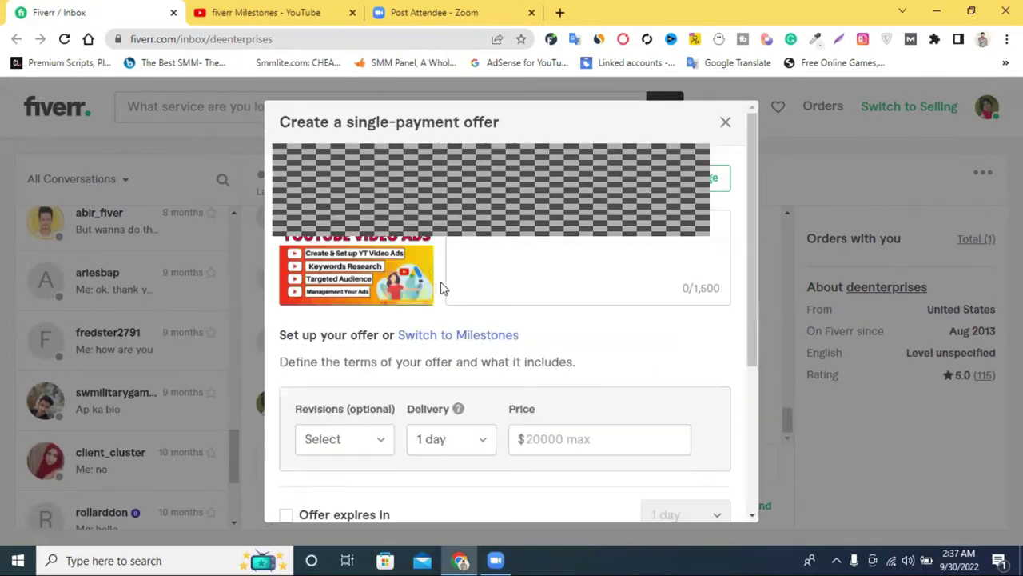
scroll(487, 271, "down", 3)
scroll(500, 272, "up", 5)
scroll(479, 320, "down", 5)
scroll(548, 353, "up", 3)
scroll(544, 351, "down", 5)
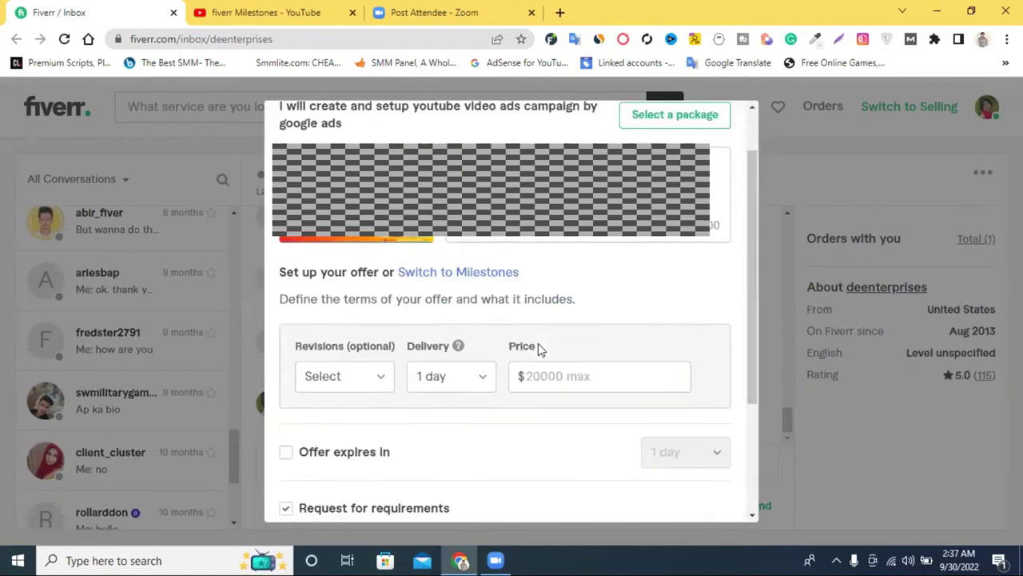
left_click(316, 488)
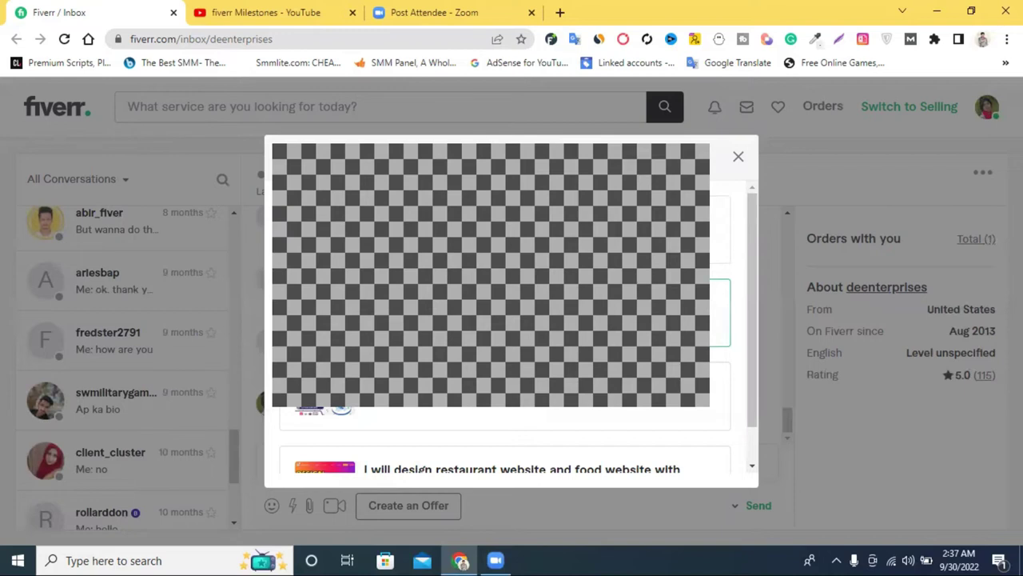
Select the YouTube video ads campaign gig and create a milestones offer for it.
left_click(480, 320)
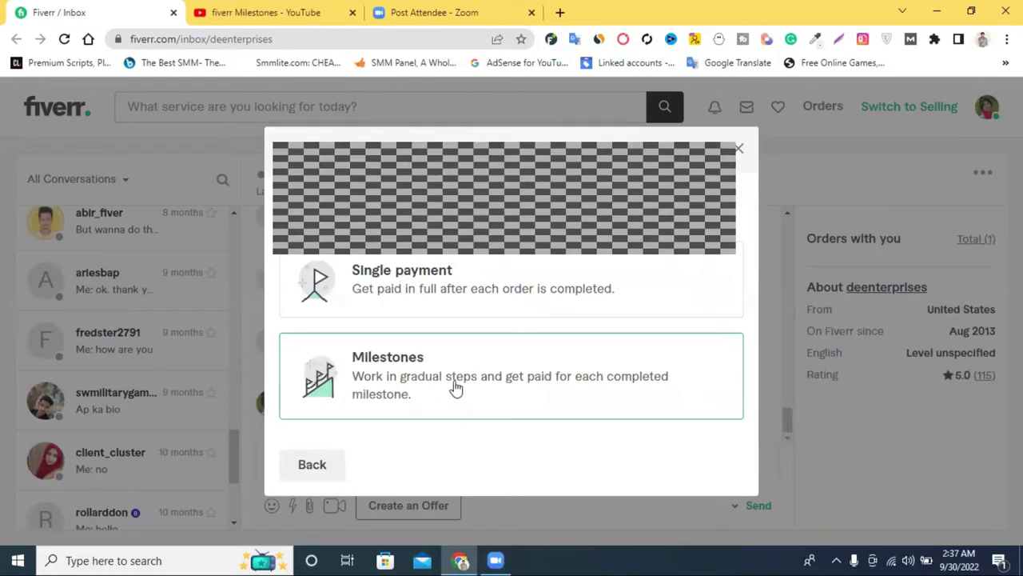
left_click(454, 388)
scroll(455, 389, "down", 1)
scroll(512, 319, "up", 1)
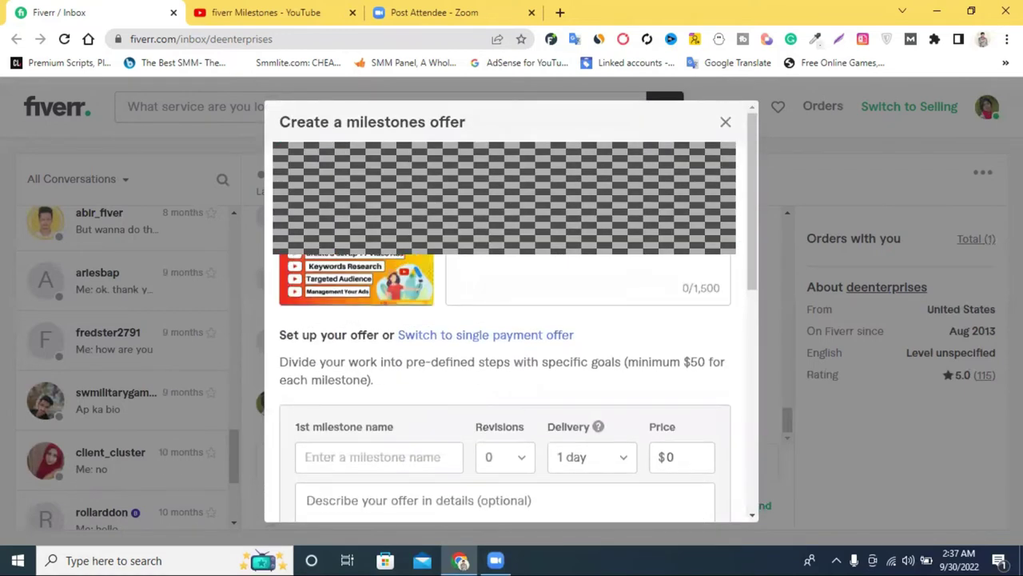
scroll(511, 320, "down", 3)
scroll(512, 319, "up", 3)
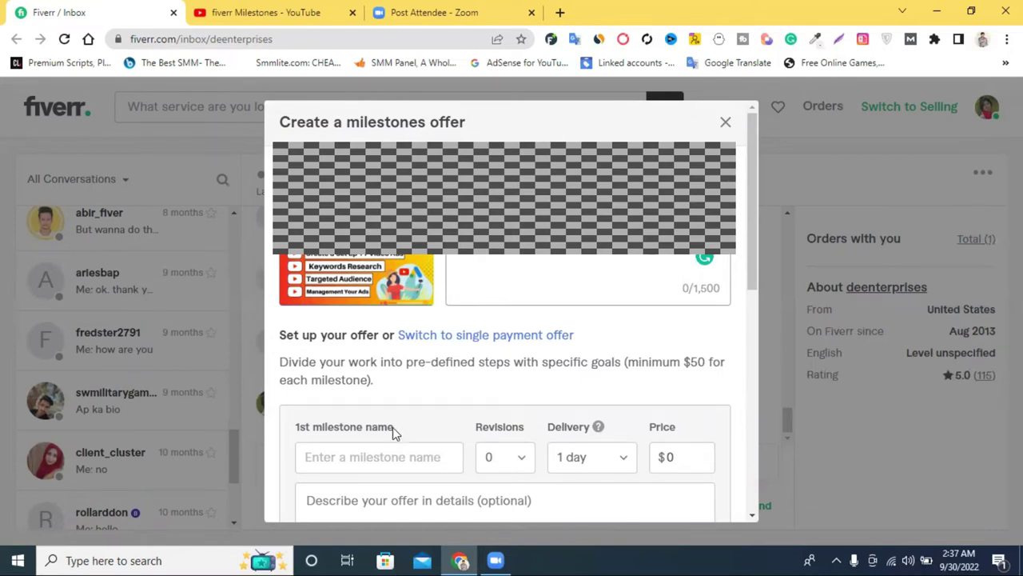
Name the first milestone "1st milestone name" by copying that field's label text into it.
scroll(393, 434, "down", 1)
left_click(357, 382)
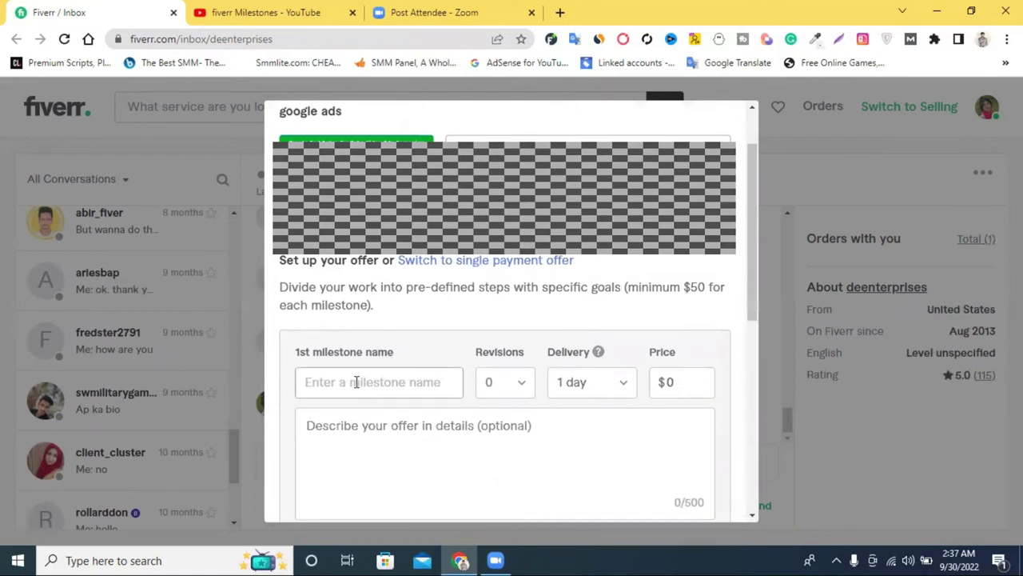
triple_click(326, 354)
right_click(329, 356)
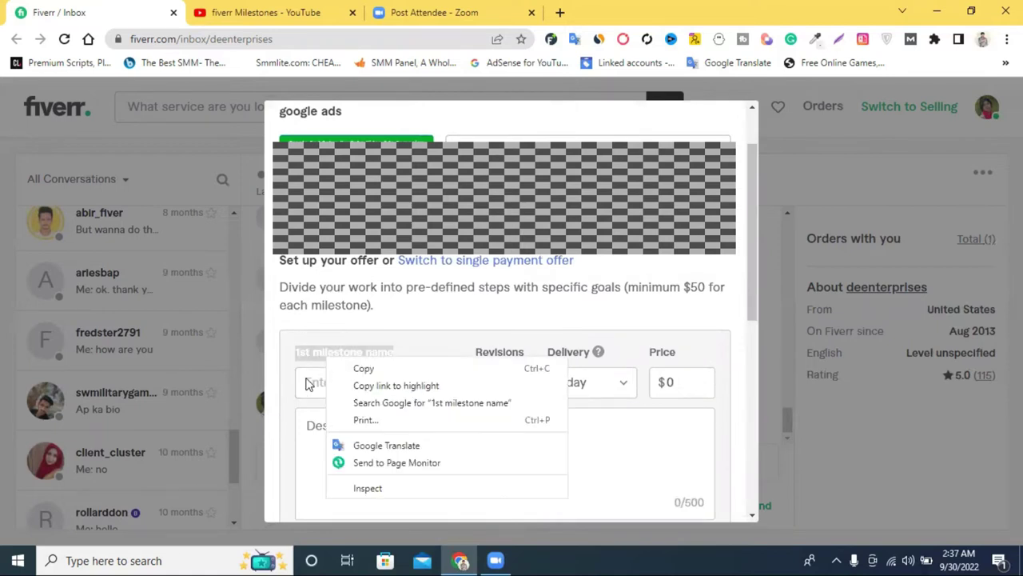
left_click(376, 368)
right_click(346, 382)
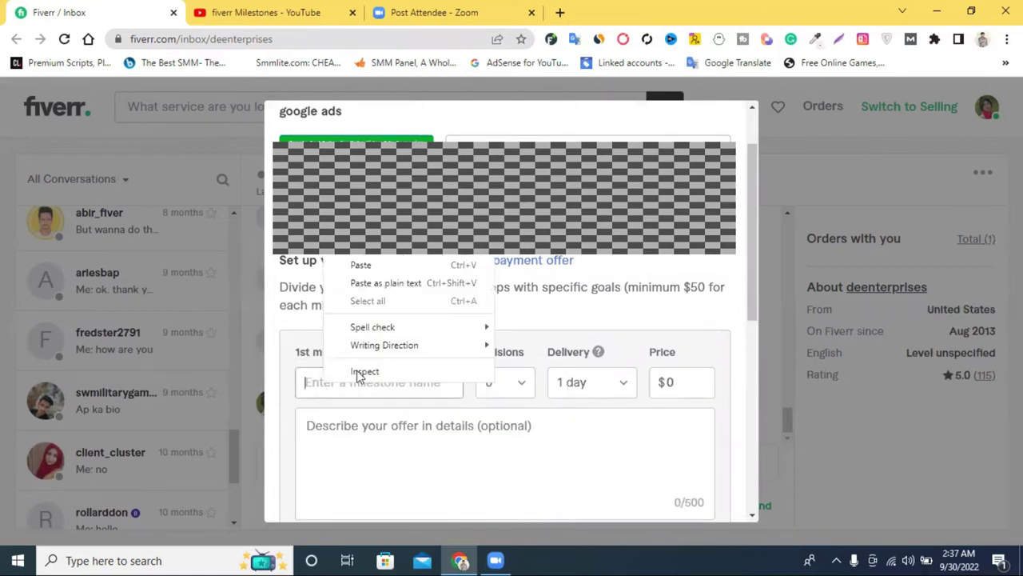
left_click(356, 266)
Set the first milestone's delivery time to 15 days and its price to $60.
left_click(583, 387)
scroll(598, 304, "down", 2)
scroll(601, 332, "down", 3)
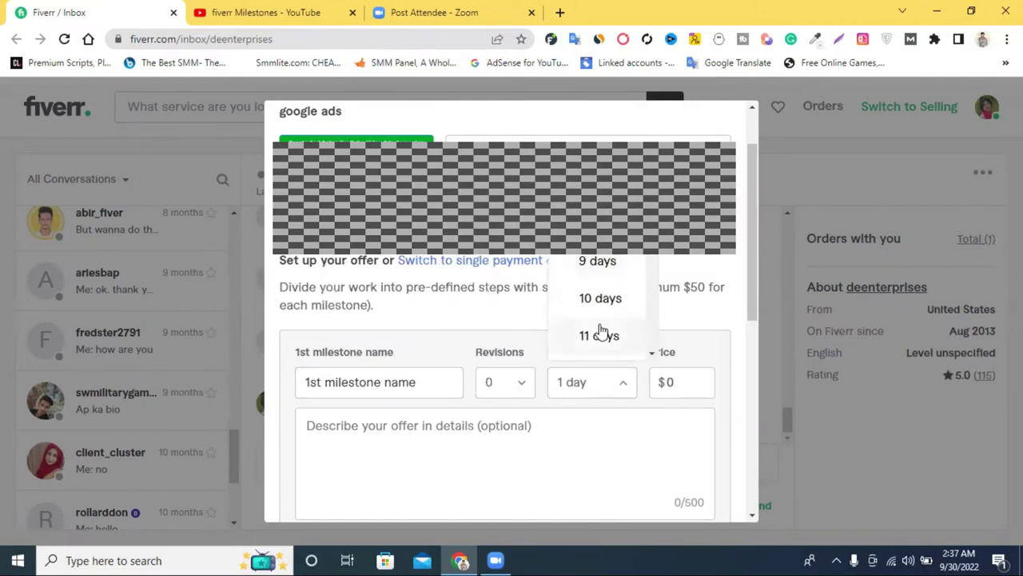
double_click(671, 381)
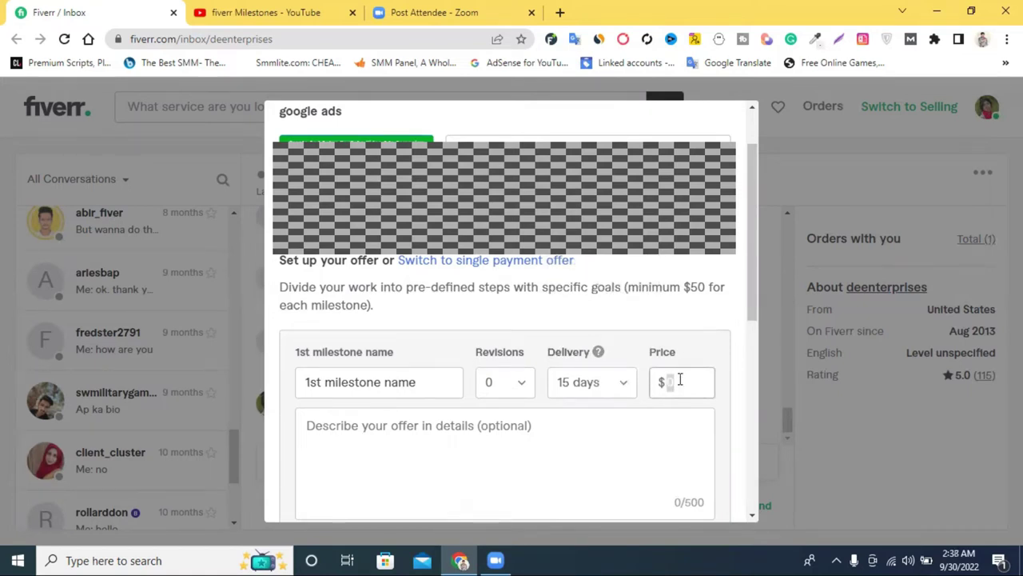
type("6")
Write the overall offer description as "I will give 1k sub-scripe & 4k hours in 30 days".
scroll(648, 382, "down", 1)
scroll(632, 389, "up", 3)
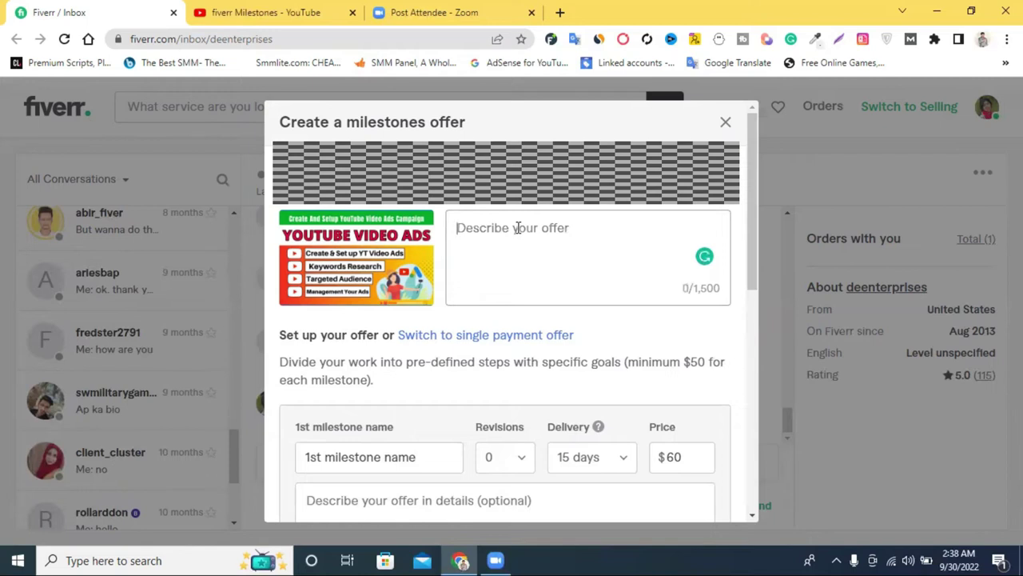
type("I w")
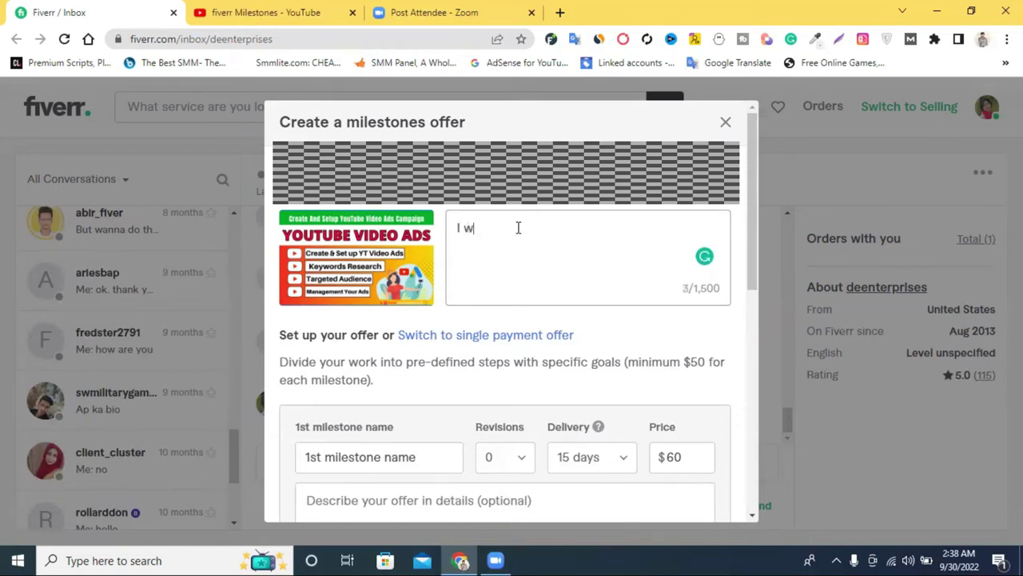
type("ill give 1k sub-scri")
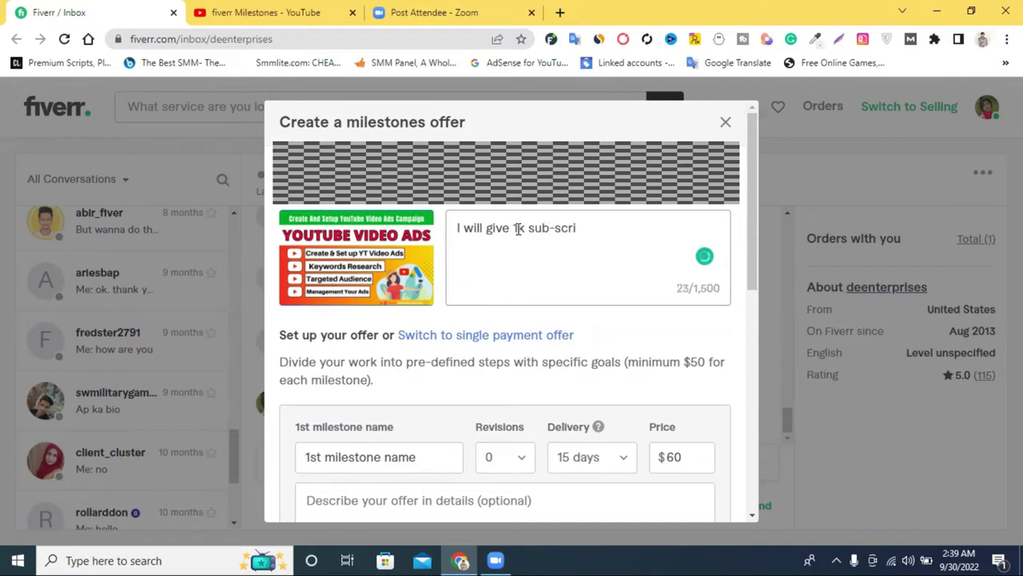
type("pe & 4k hours ")
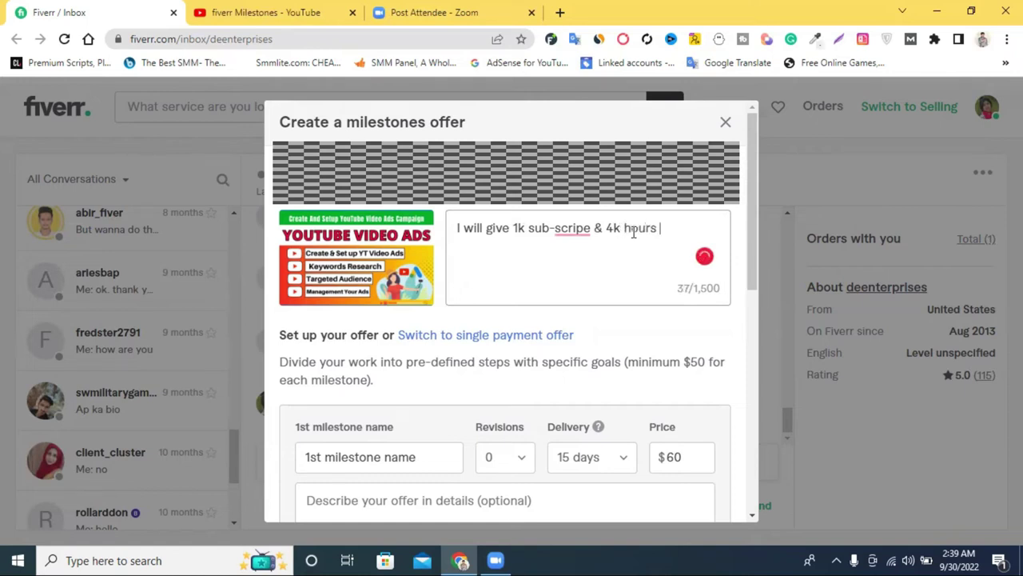
type("in 30 daayss")
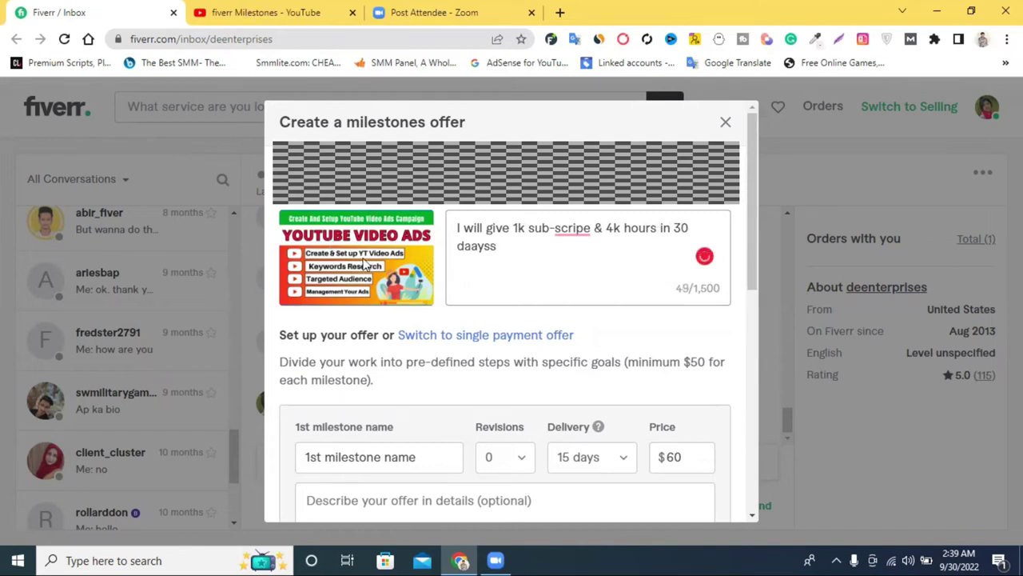
left_click(477, 245)
key("BackSpace")
left_click(491, 247)
key("BackSpace")
Copy the full text of the overall offer description.
triple_click(487, 231)
right_click(487, 232)
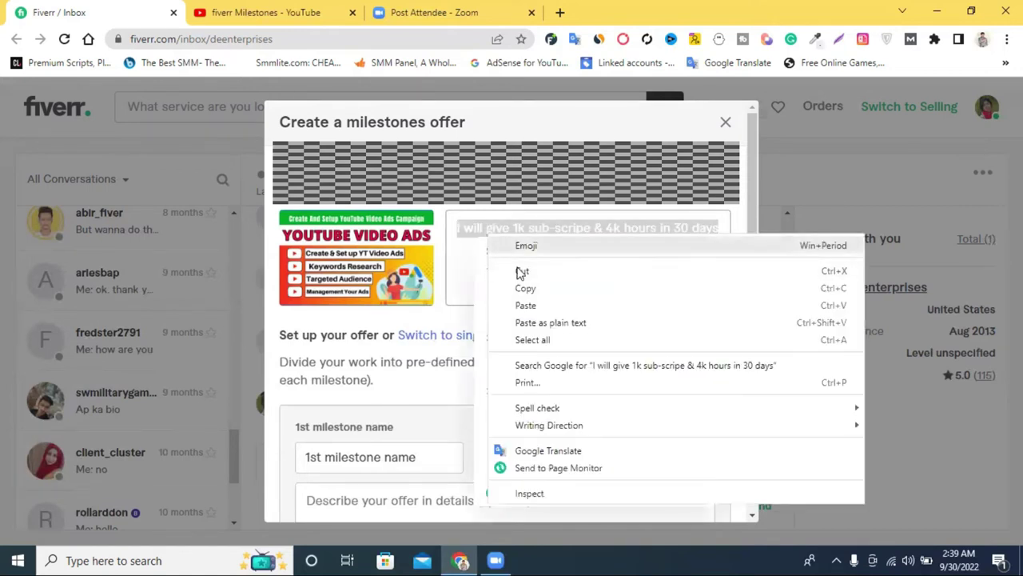
left_click(560, 285)
left_click(473, 260)
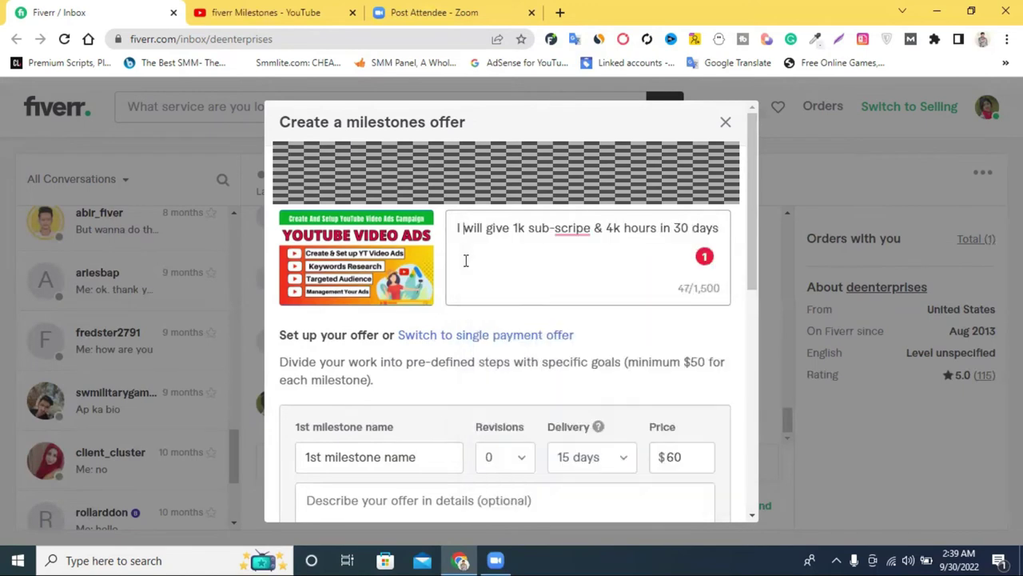
Open Google Translate in a new browser tab, return to the Fiverr offer, and correct "scripe" to "scribe" in the overall description.
left_click(562, 12)
left_click(264, 12)
left_click(93, 10)
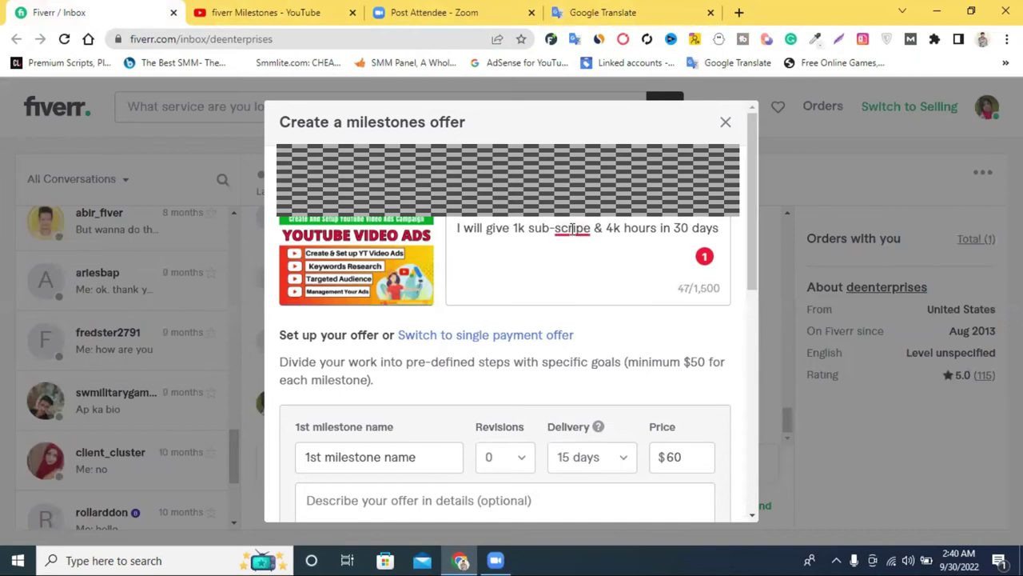
mouse_move(573, 232)
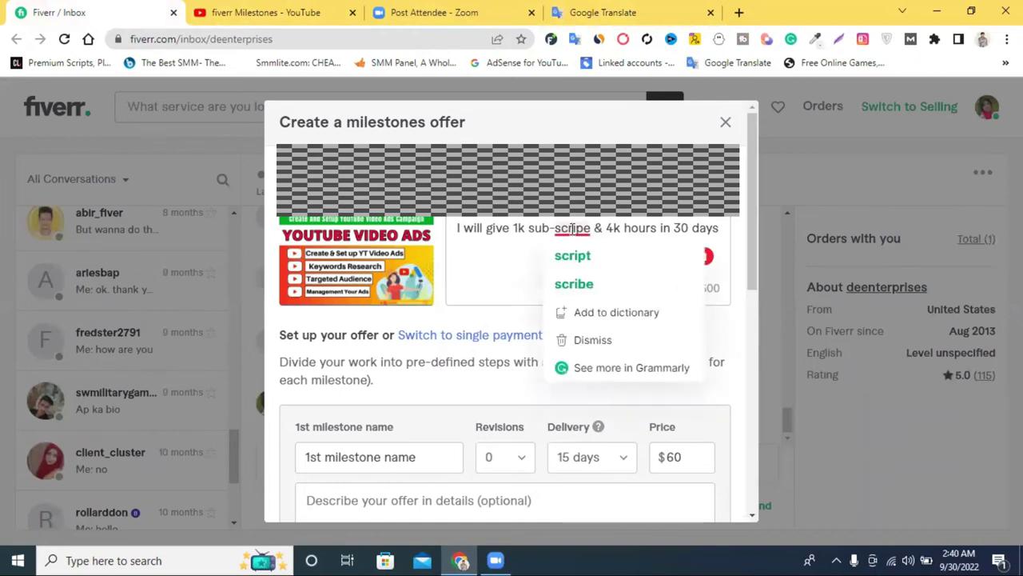
left_click(580, 285)
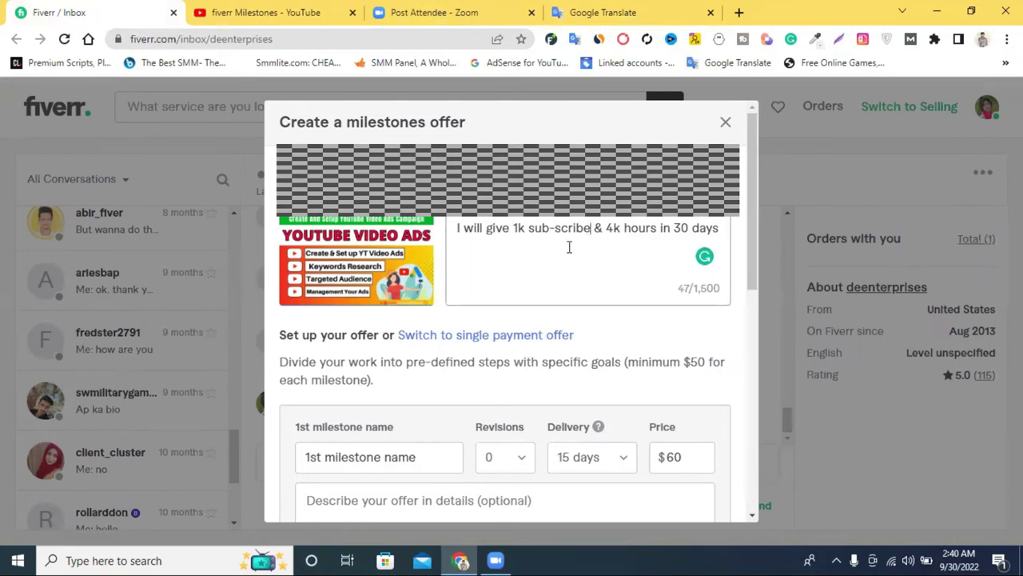
Set the first milestone's number of revisions to 1 and look through the other available revision counts.
scroll(570, 246, "down", 2)
left_click(441, 345)
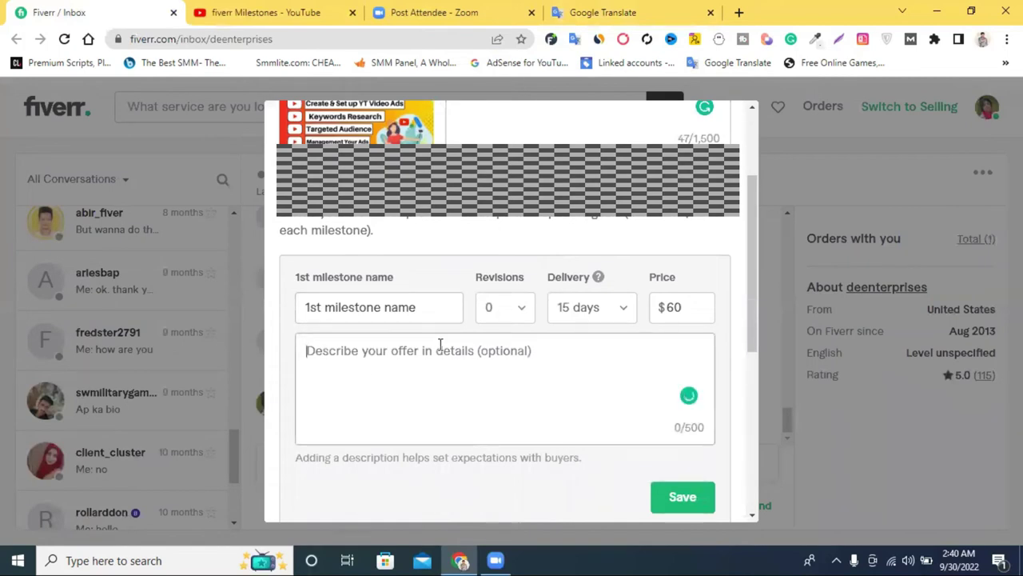
scroll(438, 343, "down", 1)
scroll(439, 344, "up", 2)
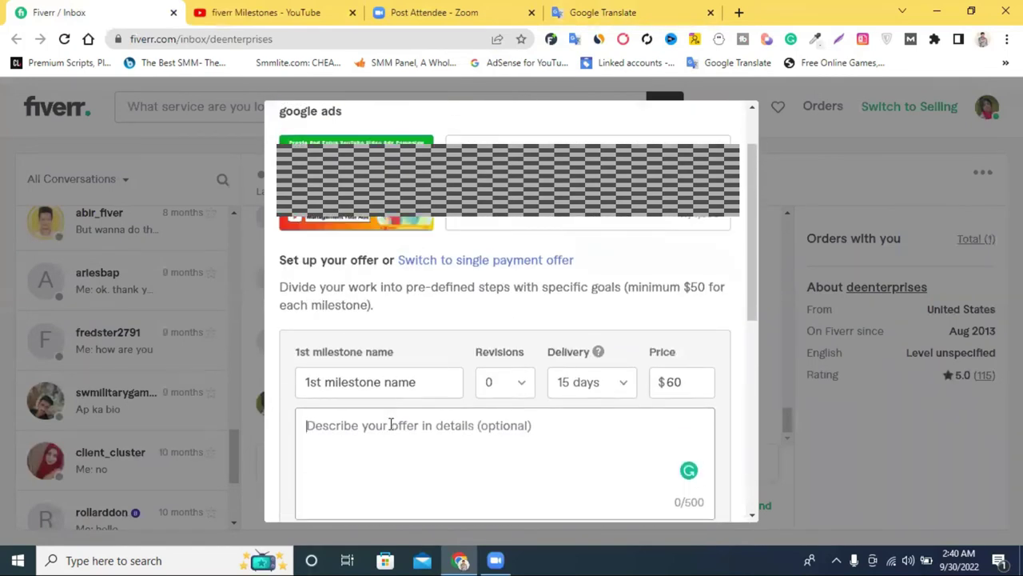
left_click(502, 393)
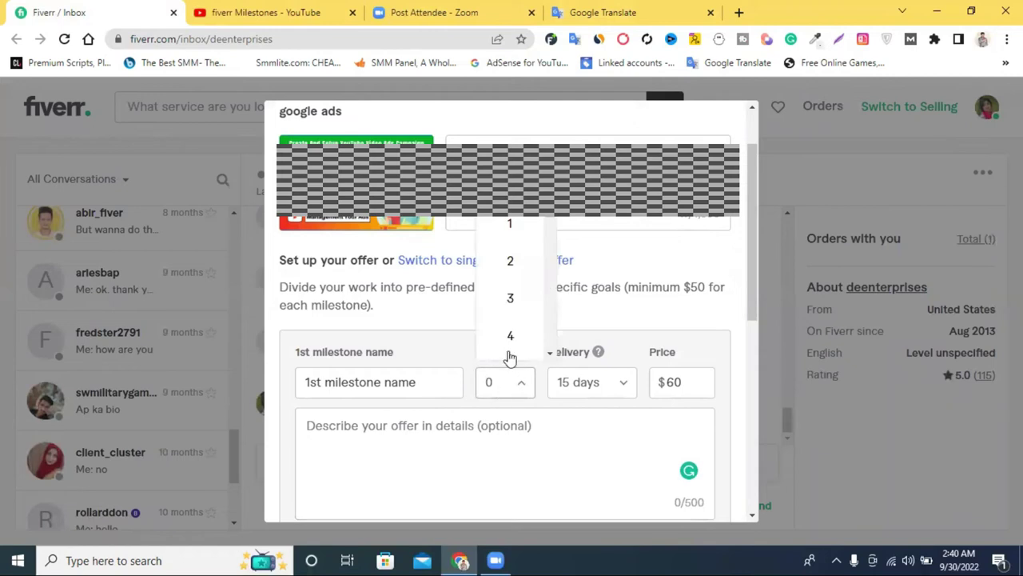
left_click(511, 240)
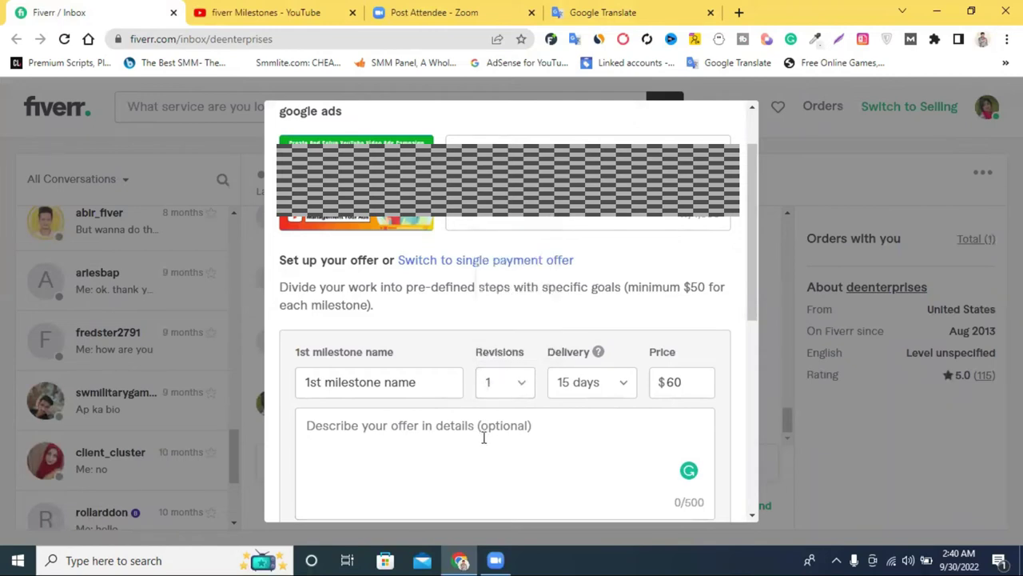
left_click(489, 382)
scroll(516, 343, "down", 2)
scroll(517, 342, "down", 2)
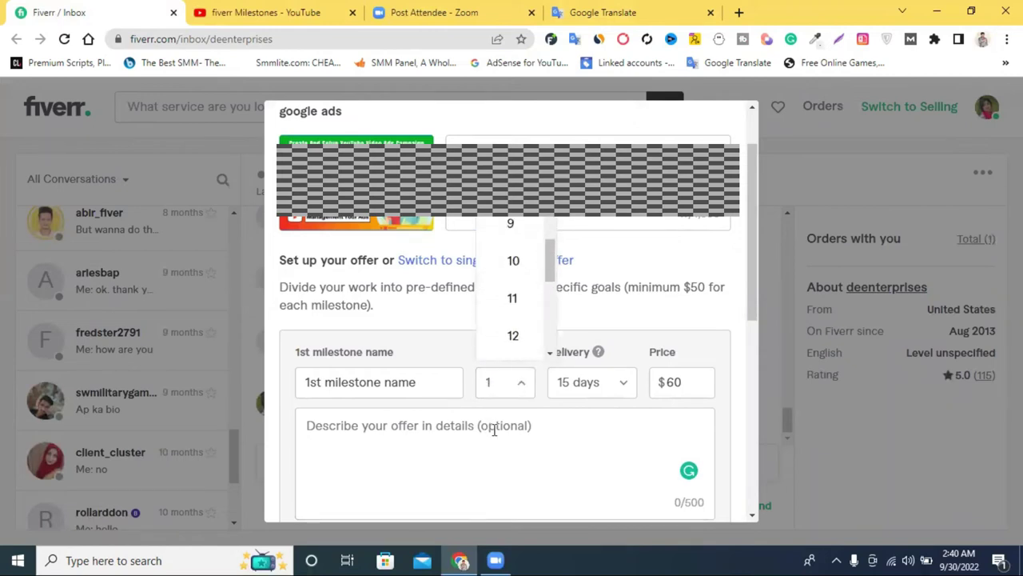
scroll(511, 303, "up", 4)
Paste the copied description into the first milestone's details and remove "& 4k hours" from it.
left_click(584, 454)
scroll(635, 397, "down", 1)
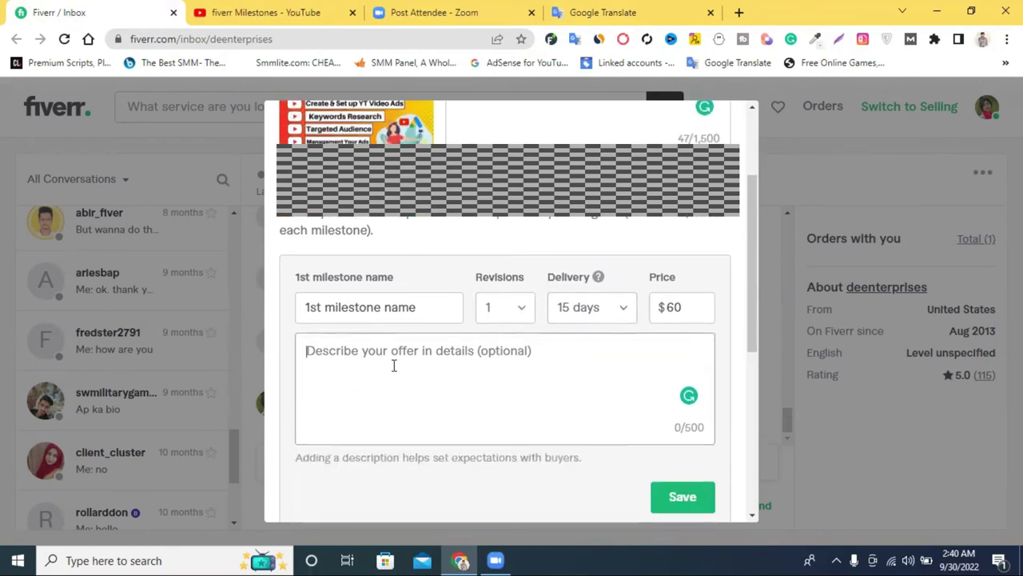
type("I")
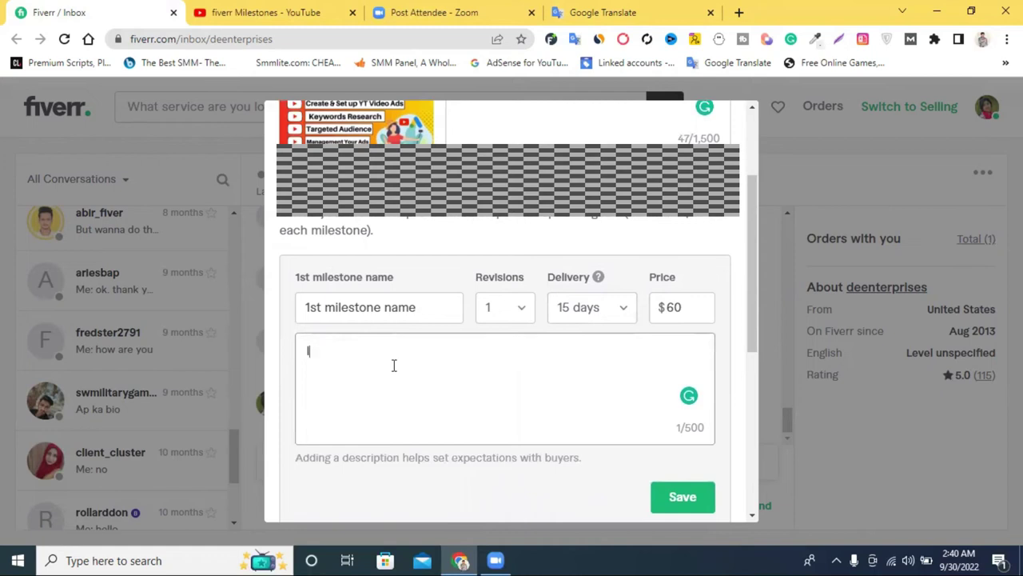
right_click(393, 365)
double_click(354, 349)
right_click(352, 351)
left_click(399, 153)
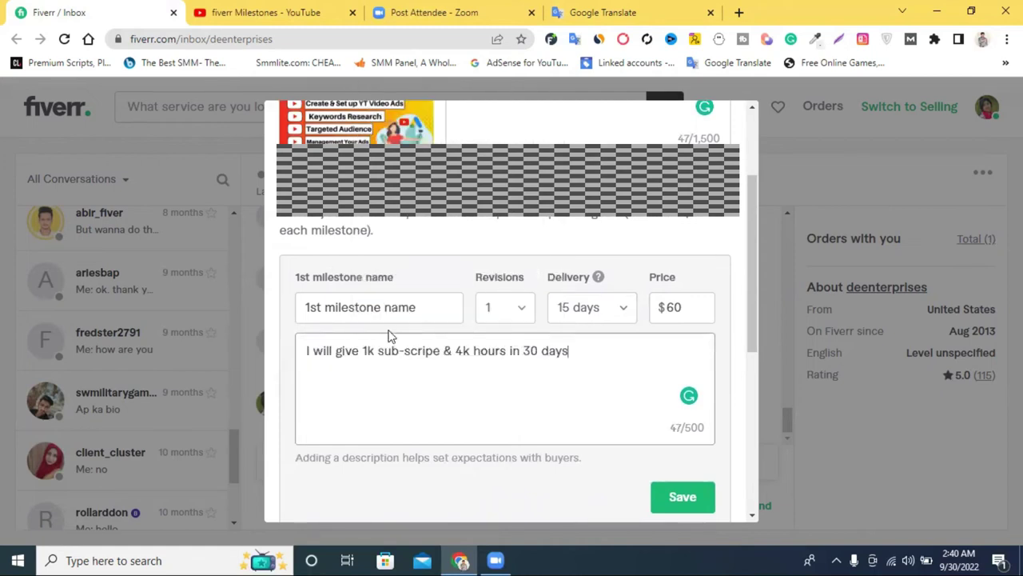
left_click_drag(444, 351, 507, 352)
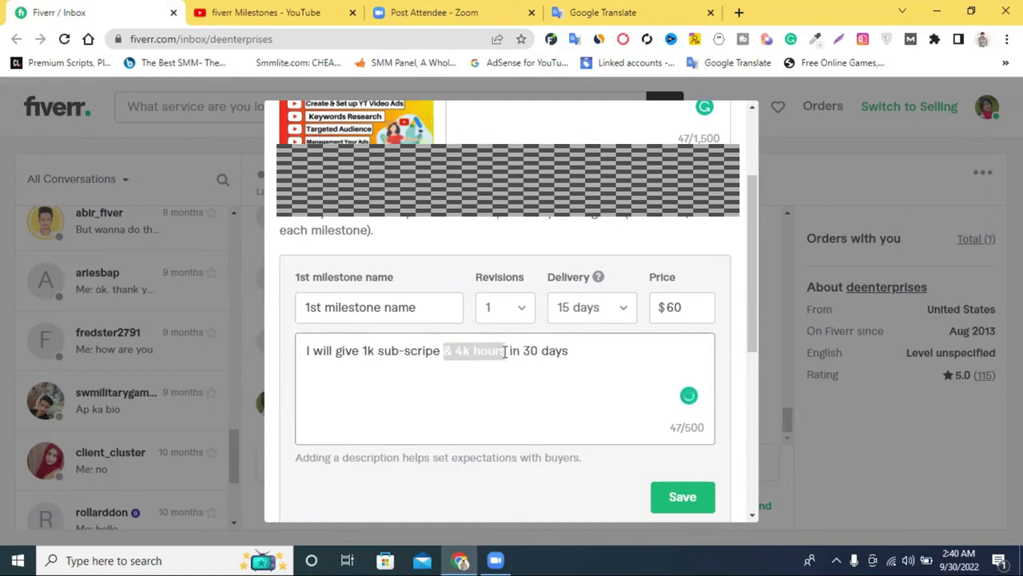
key("BackSpace")
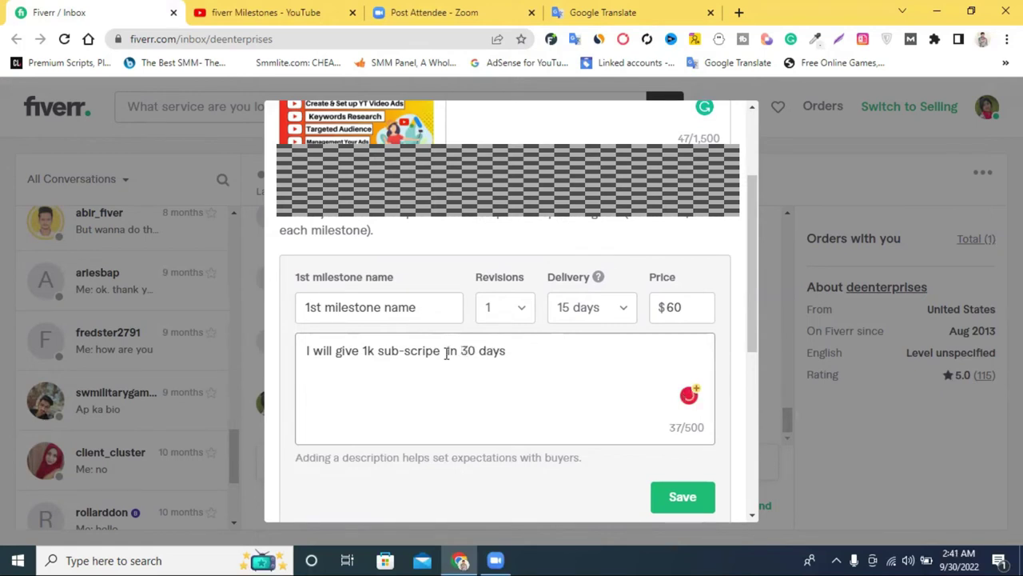
Change the end of the first milestone's details to "in 15 days" and save the milestone.
left_click_drag(443, 352, 456, 354)
type("in")
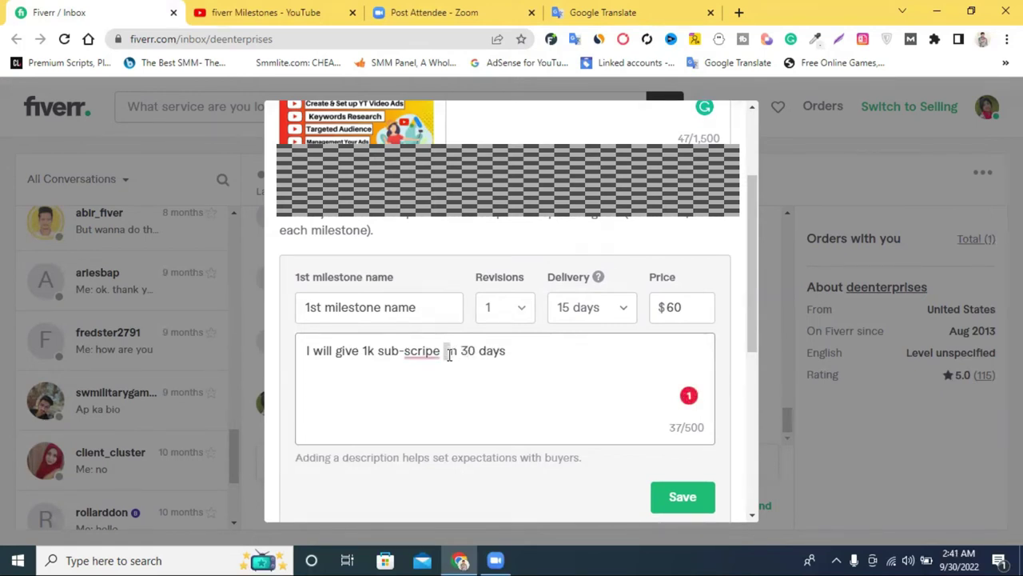
double_click(468, 350)
type("15")
scroll(447, 349, "down", 1)
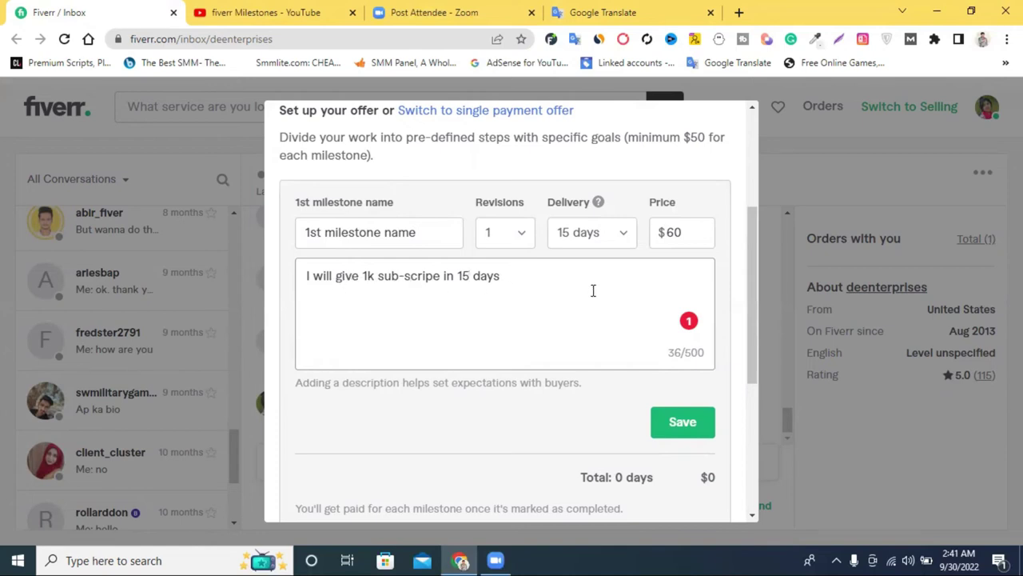
left_click(690, 429)
Copy the heading "2nd milestone name" and paste it as the second milestone's name.
scroll(587, 405, "up", 1)
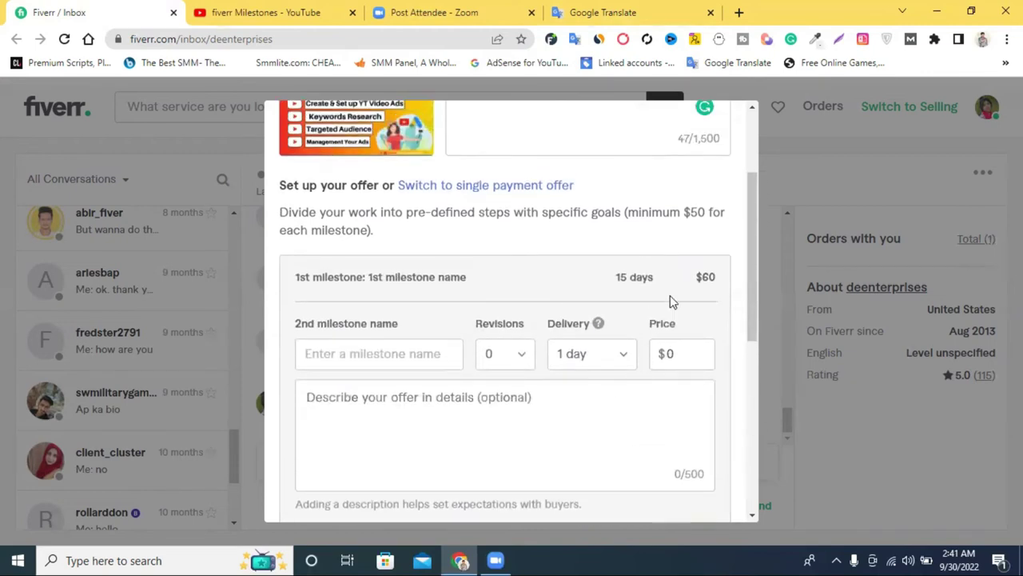
triple_click(340, 322)
right_click(340, 323)
left_click(399, 336)
left_click(309, 354)
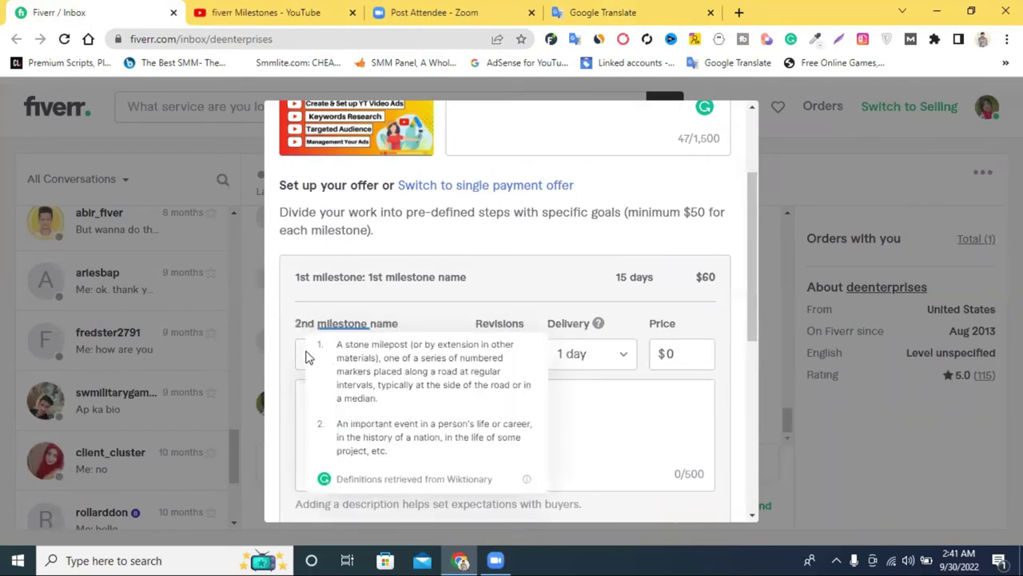
left_click(288, 347)
left_click(345, 355)
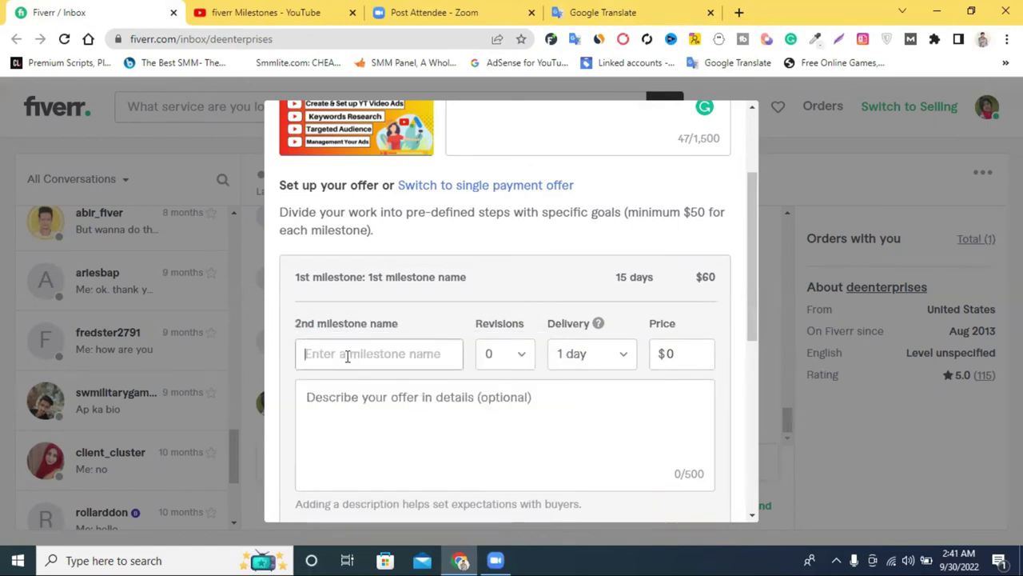
right_click(346, 355)
left_click(401, 241)
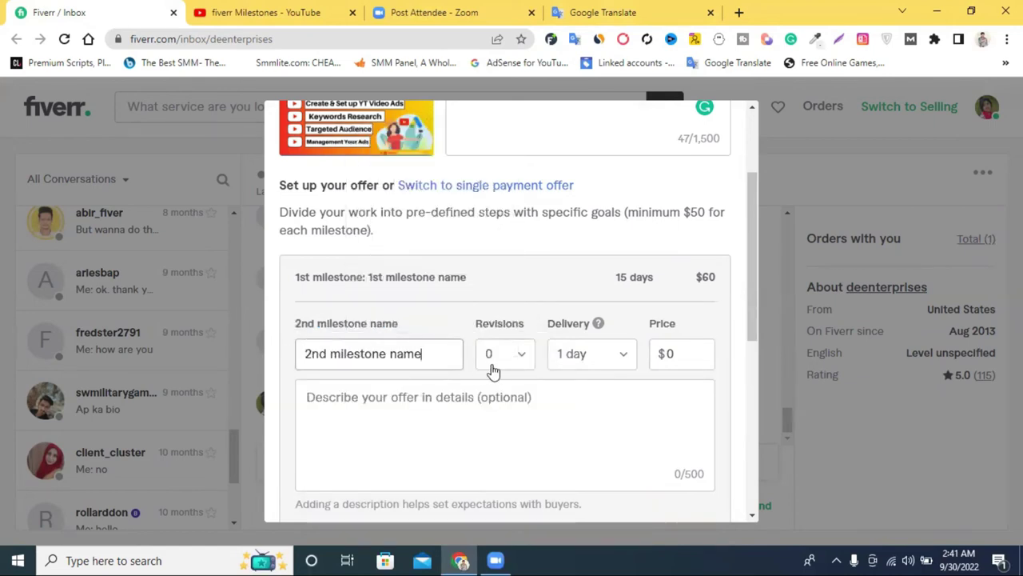
Set the second milestone's price to $60.
left_click(667, 353)
double_click(669, 355)
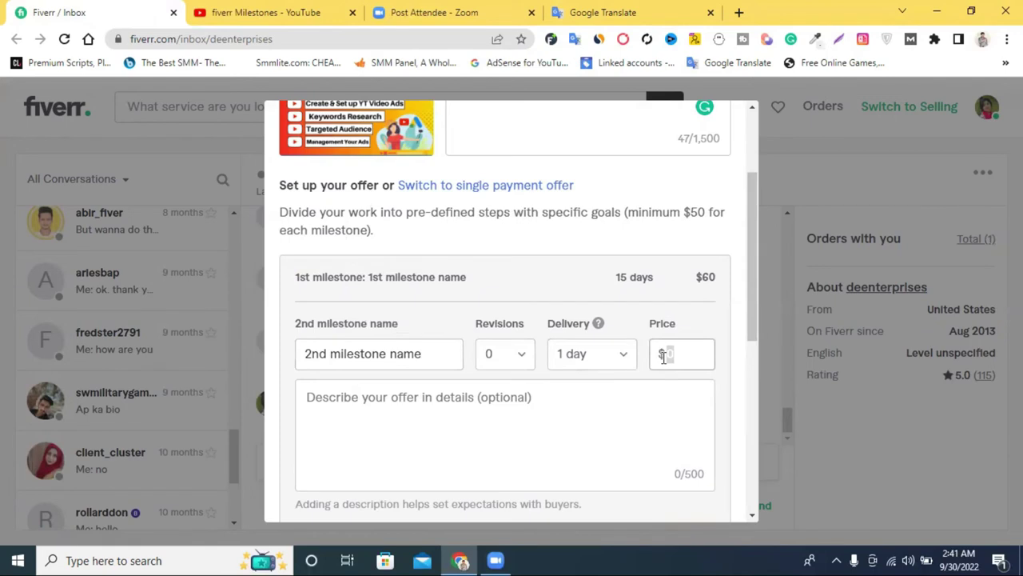
type("60")
Set the second milestone's delivery time to 15 days and its number of revisions to 1.
left_click(596, 362)
scroll(600, 264, "down", 4)
scroll(601, 296, "down", 3)
scroll(601, 276, "up", 1)
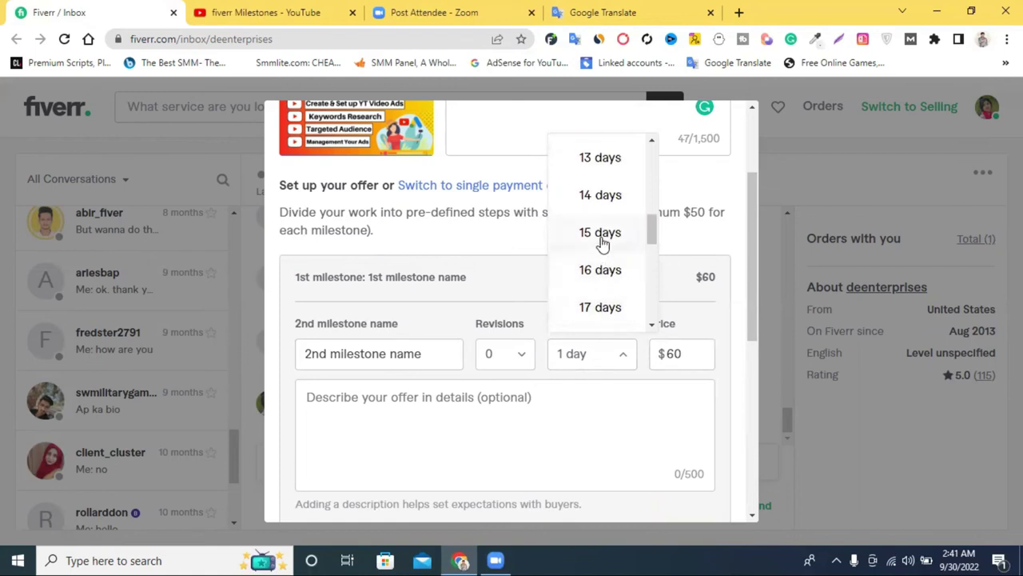
left_click(601, 240)
left_click(517, 358)
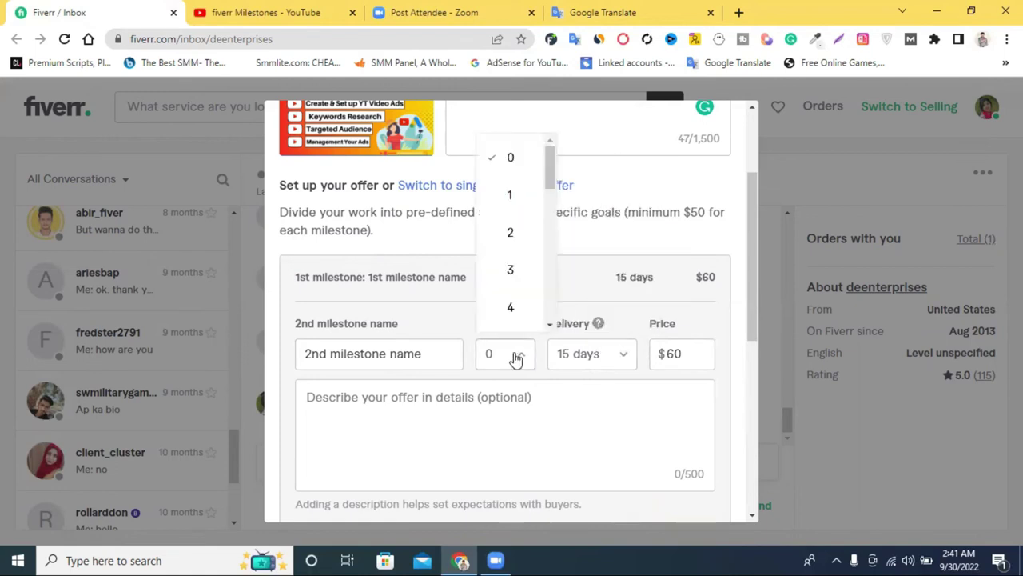
left_click(510, 194)
Copy the full overall offer description for reuse in the second milestone's details.
left_click(379, 405)
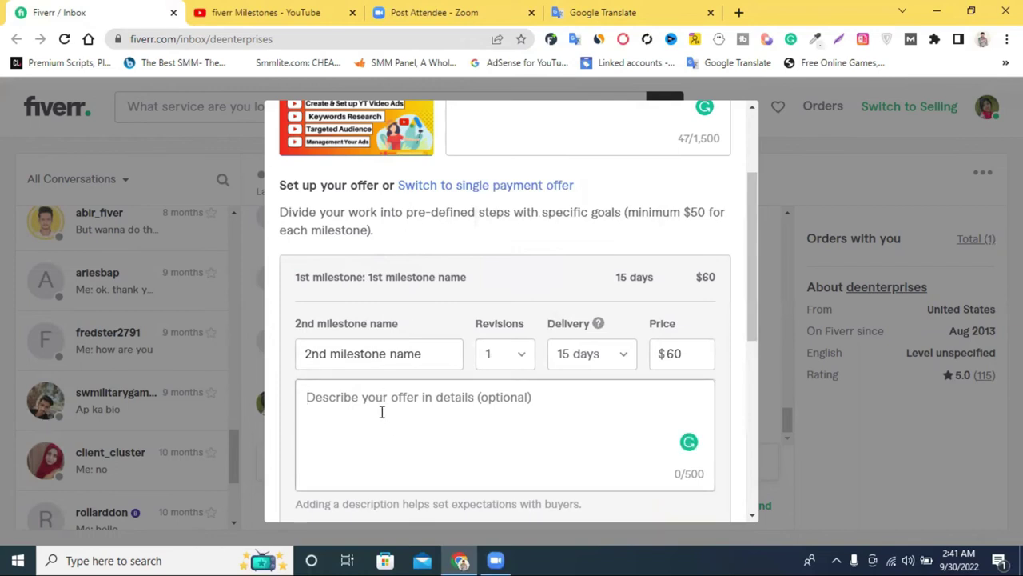
right_click(382, 410)
scroll(339, 416, "up", 2)
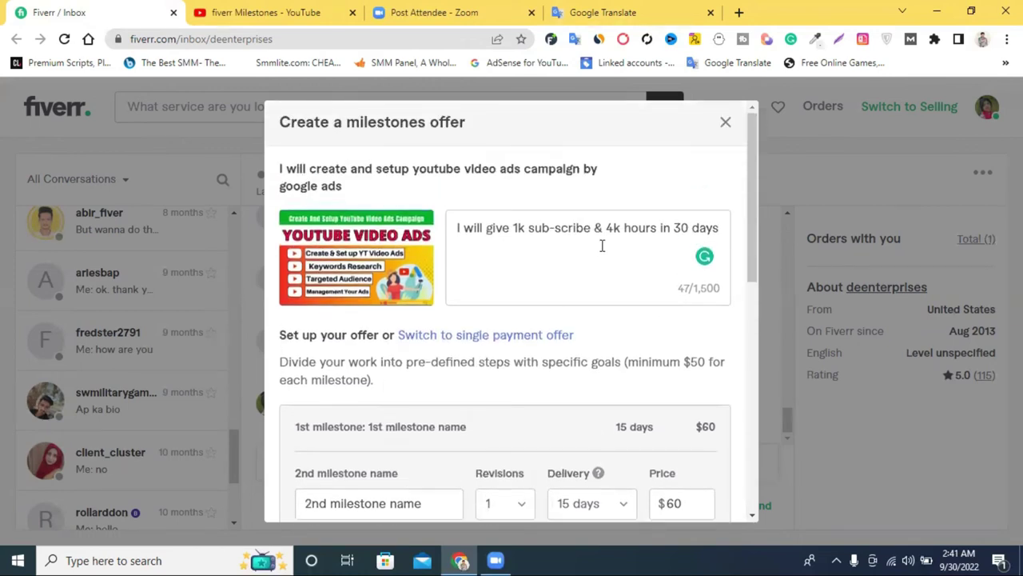
double_click(470, 228)
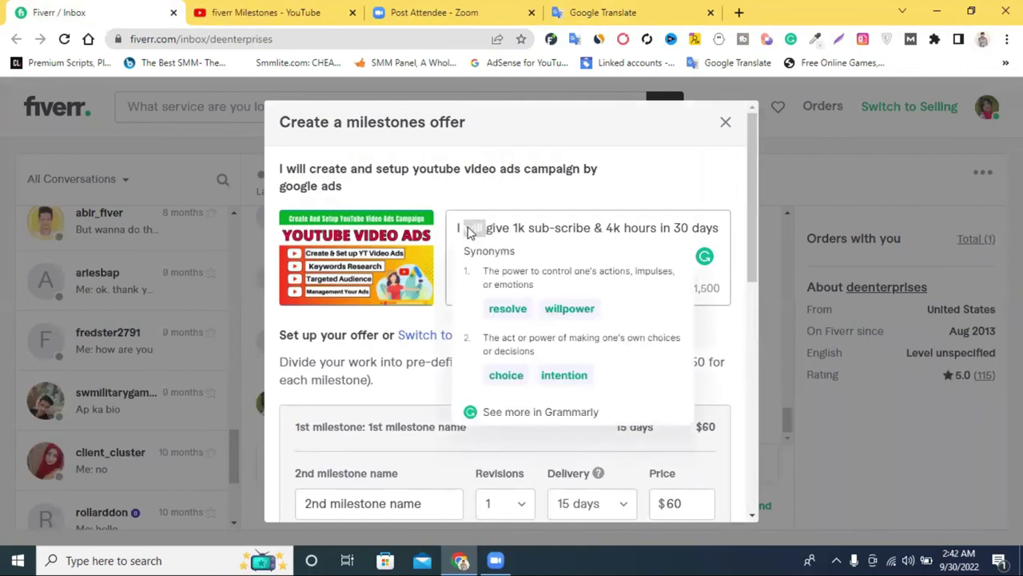
triple_click(466, 226)
right_click(466, 226)
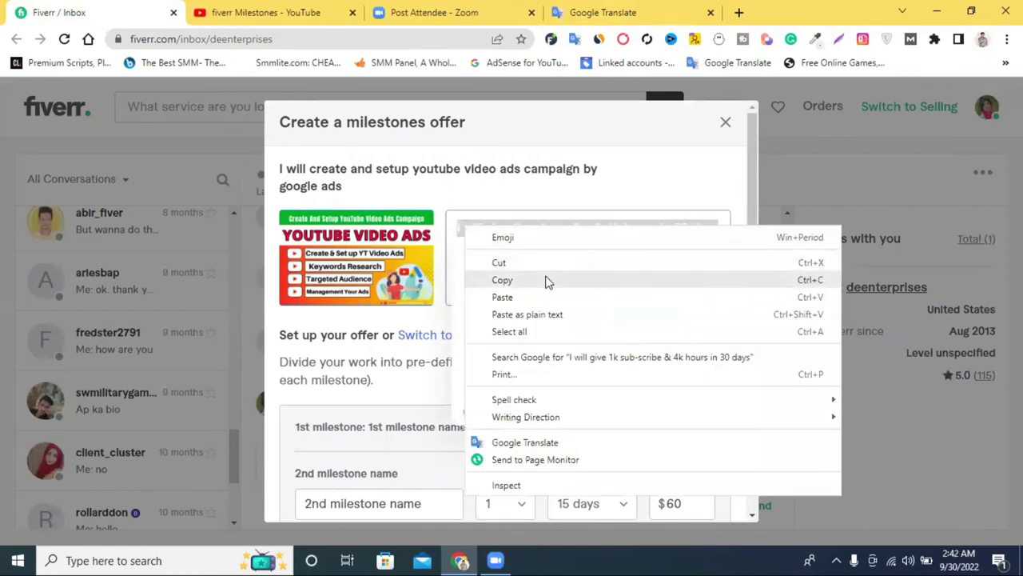
left_click(548, 281)
Paste the copied description into the second milestone's details.
scroll(490, 466, "down", 1)
scroll(490, 466, "down", 3)
left_click(375, 359)
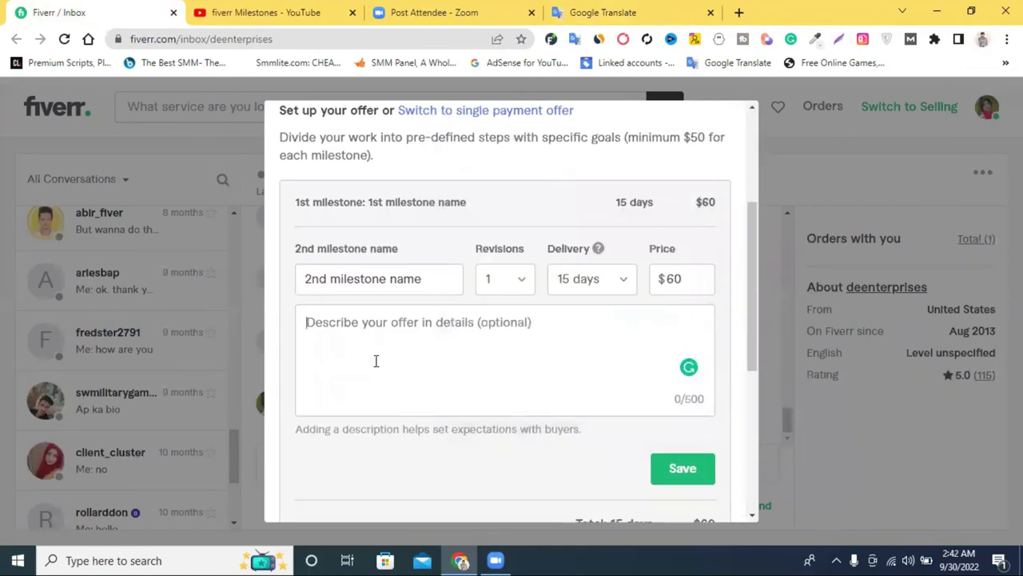
right_click(374, 359)
left_click(413, 243)
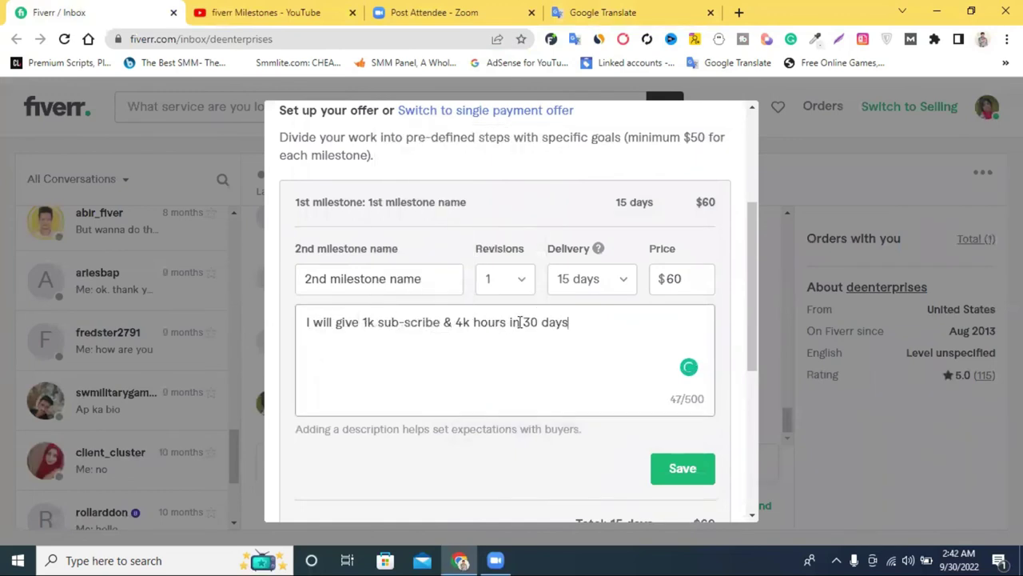
Edit the second milestone's details to read "I will give 4k hours in 15 days" and save the milestone.
left_click_drag(529, 321, 523, 320)
type("1")
left_click_drag(452, 322, 365, 322)
key("BackSpace")
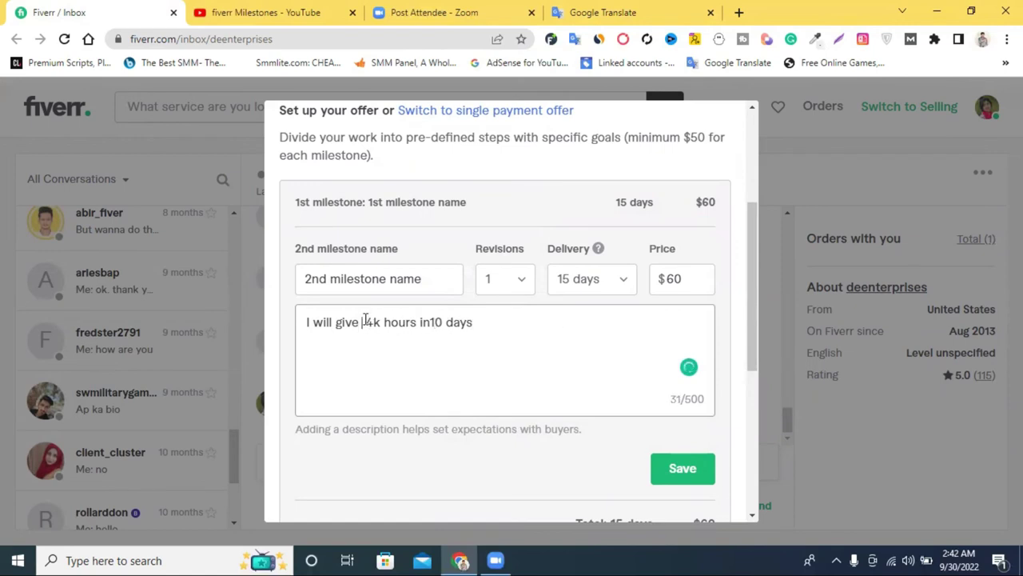
left_click(429, 327)
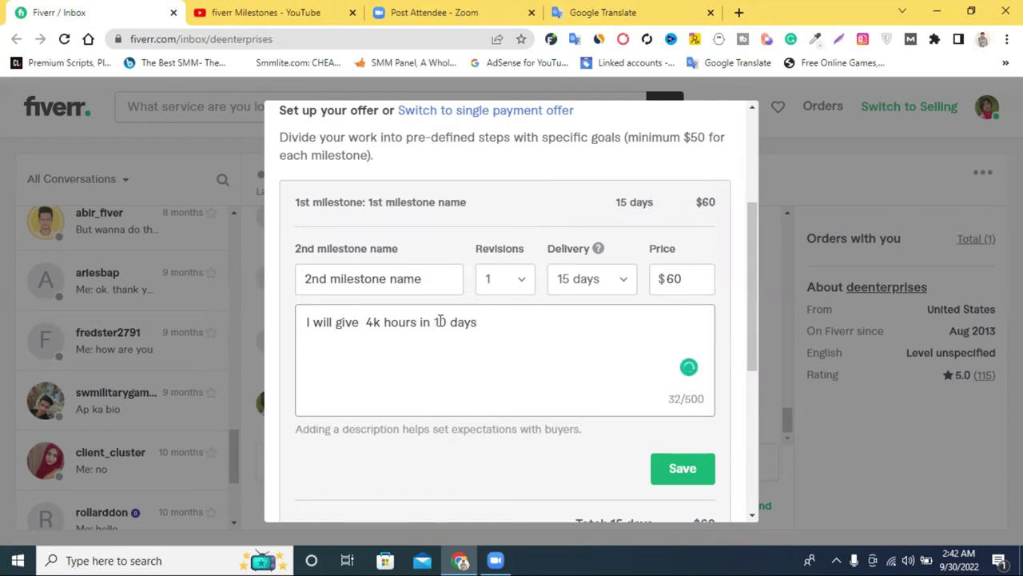
type("5")
left_click(682, 470)
Swap the order of the two saved milestones, and then restore their original order.
scroll(632, 387, "up", 1)
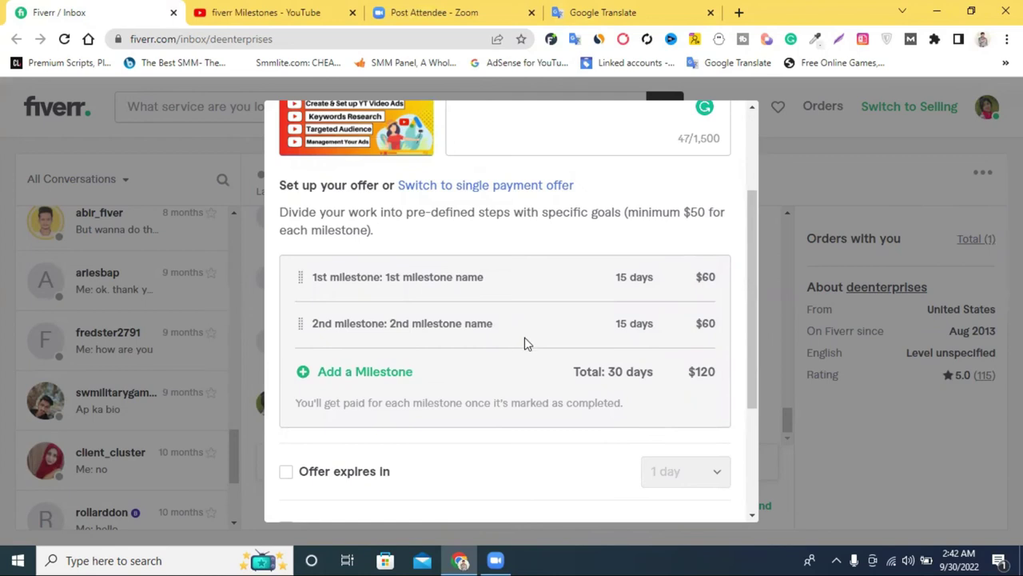
scroll(524, 342, "up", 2)
scroll(447, 356, "down", 1)
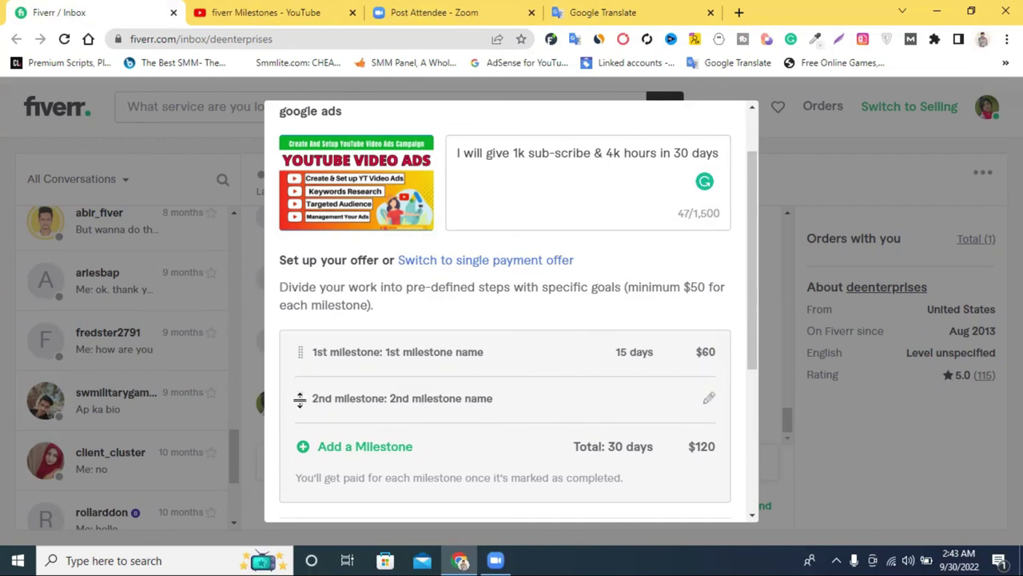
left_click_drag(299, 399, 318, 364)
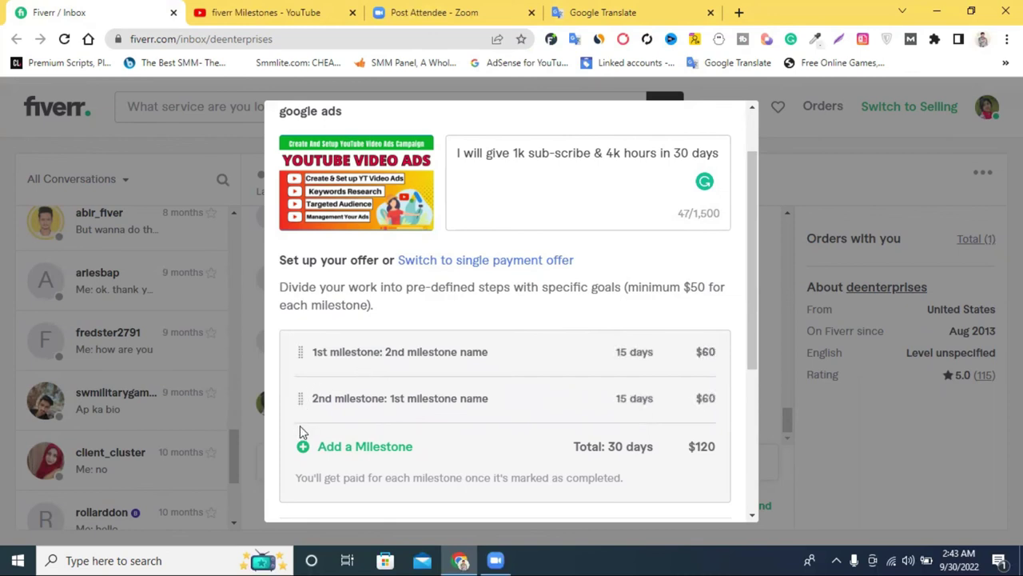
left_click_drag(299, 400, 297, 354)
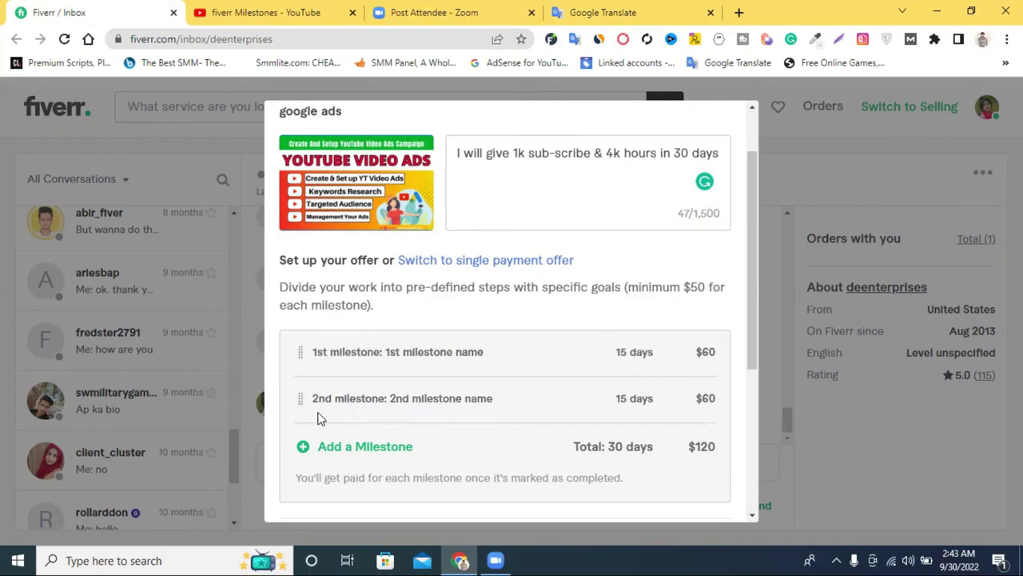
Review the whole milestones offer, including the description, both milestones, the expiry and requirements options, and the included extras.
scroll(471, 397, "down", 3)
scroll(471, 395, "up", 2)
scroll(480, 397, "down", 2)
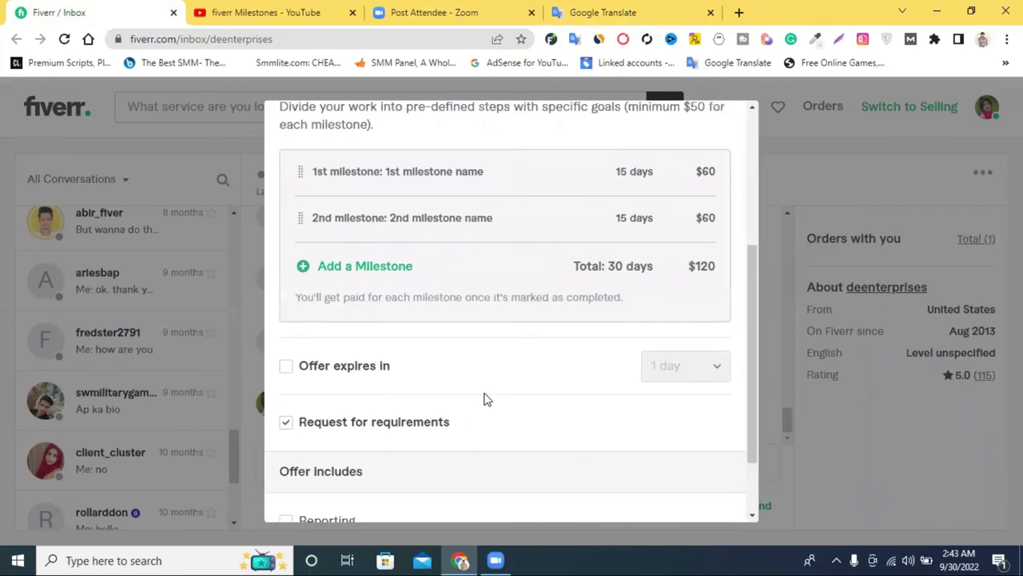
scroll(487, 397, "down", 1)
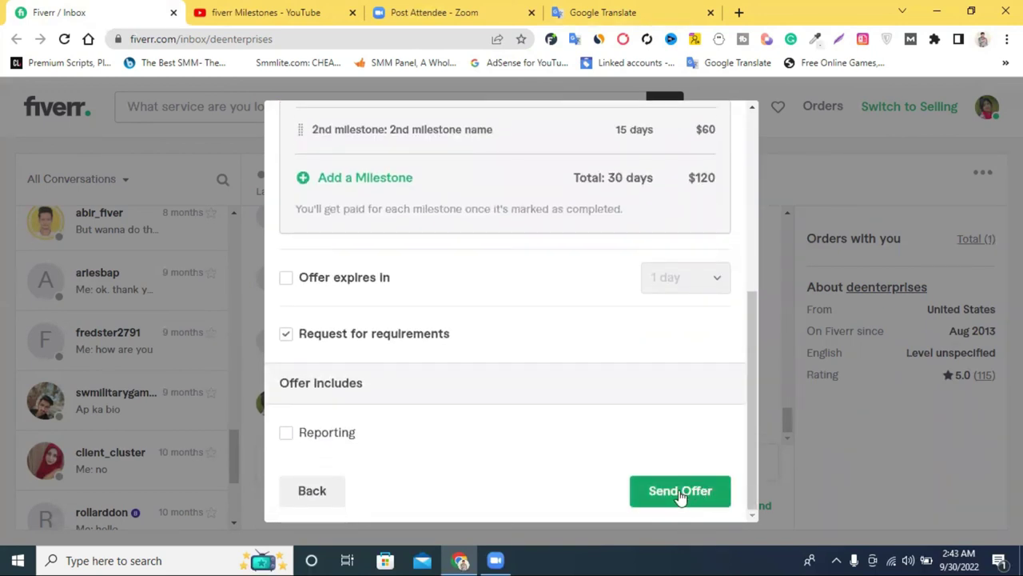
scroll(754, 214, "up", 4)
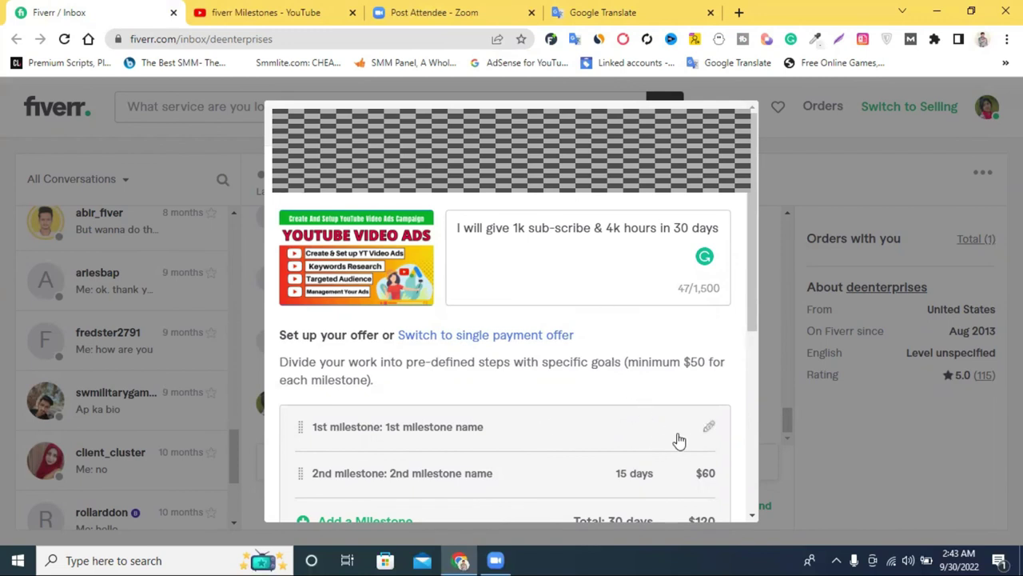
scroll(694, 437, "down", 1)
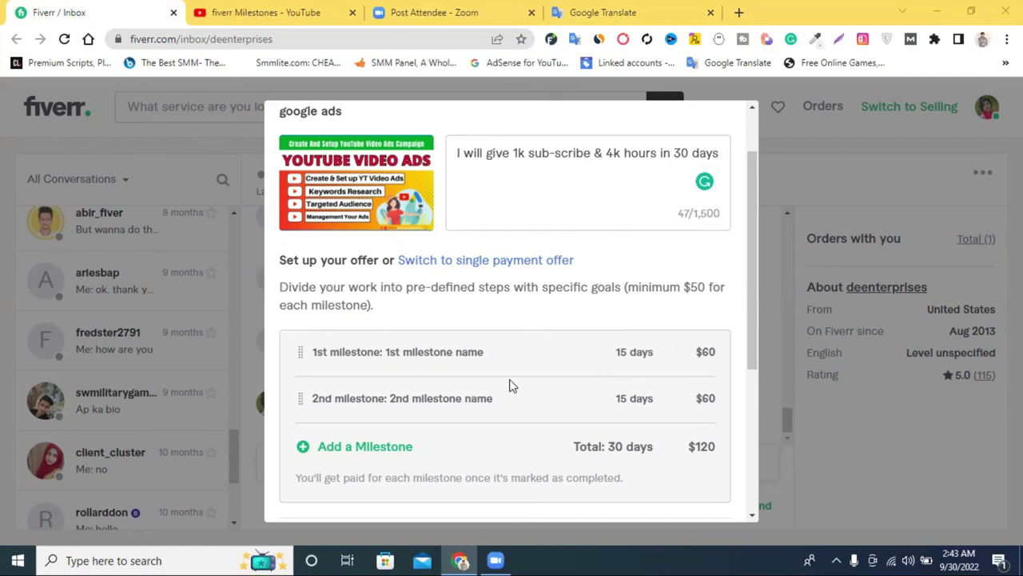
scroll(512, 385, "down", 3)
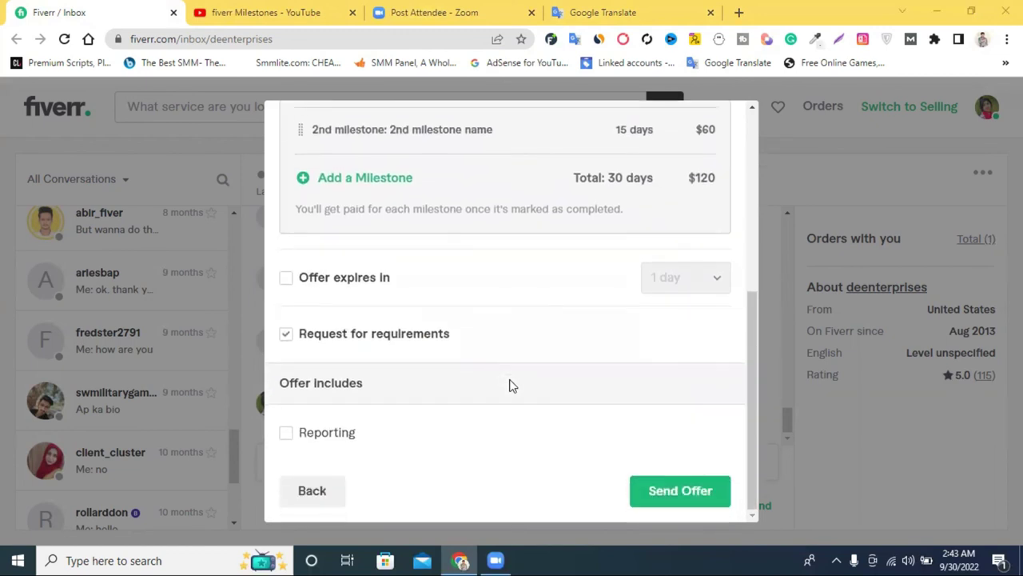
scroll(512, 385, "up", 4)
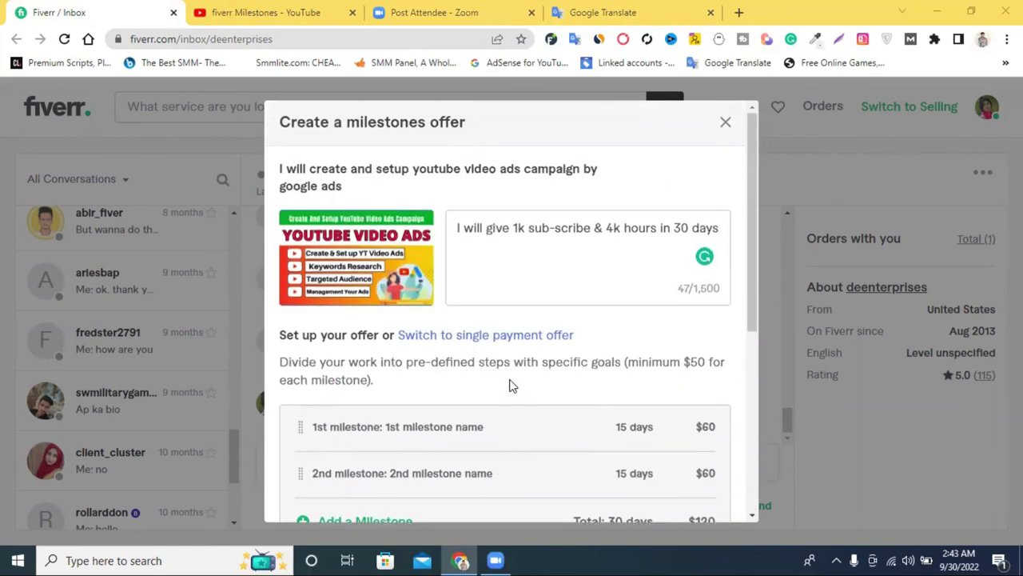